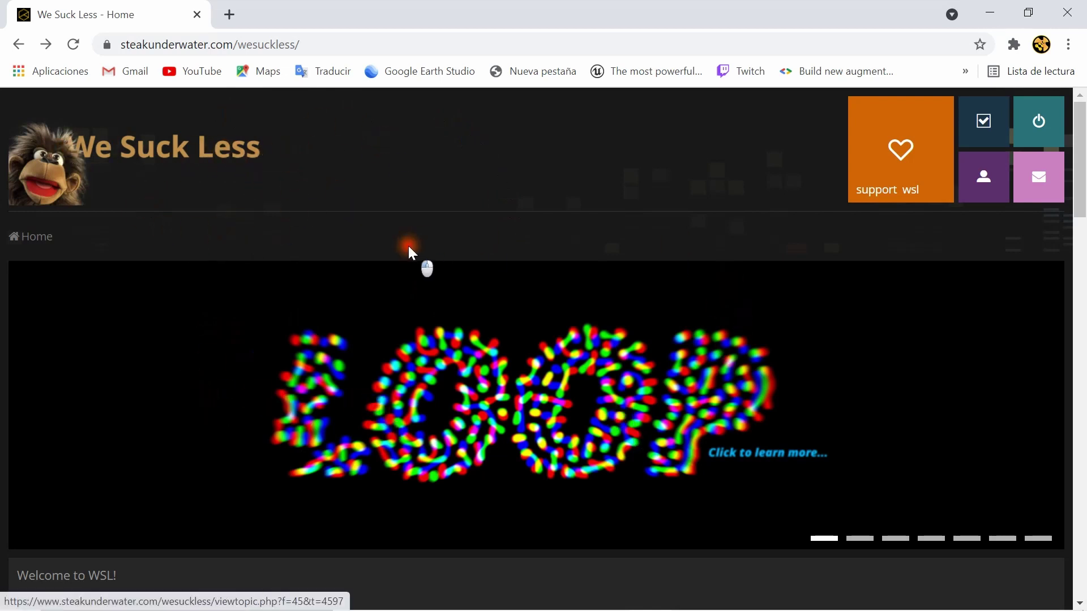
Scroll the We Suck Less home page and open the Reactor 3 Release Announcement
scroll(409, 249, down, 3)
scroll(322, 249, down, 2)
scroll(226, 278, down, 3)
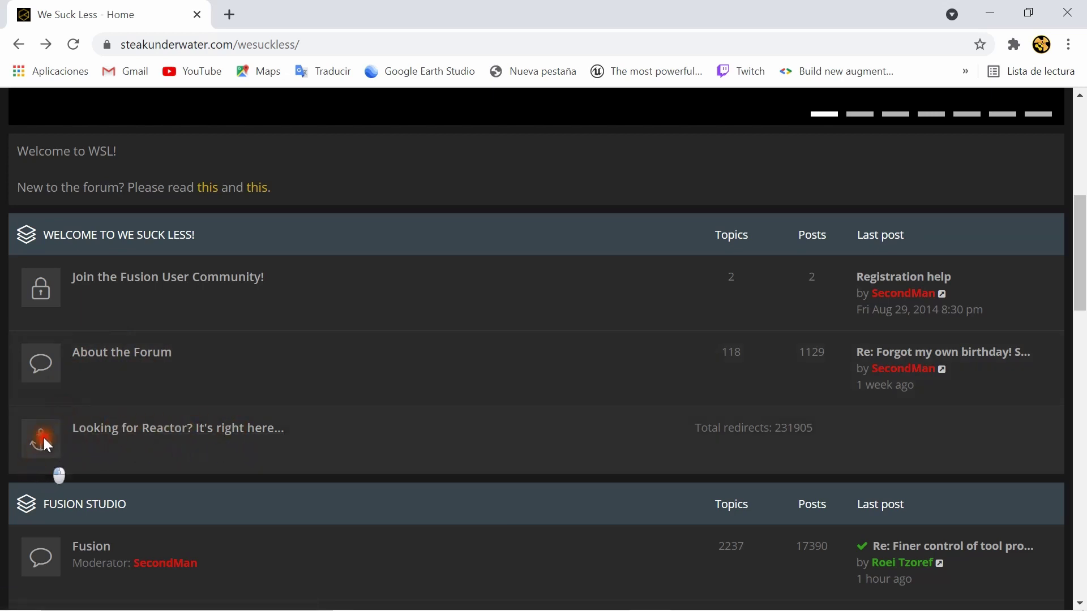
click(148, 429)
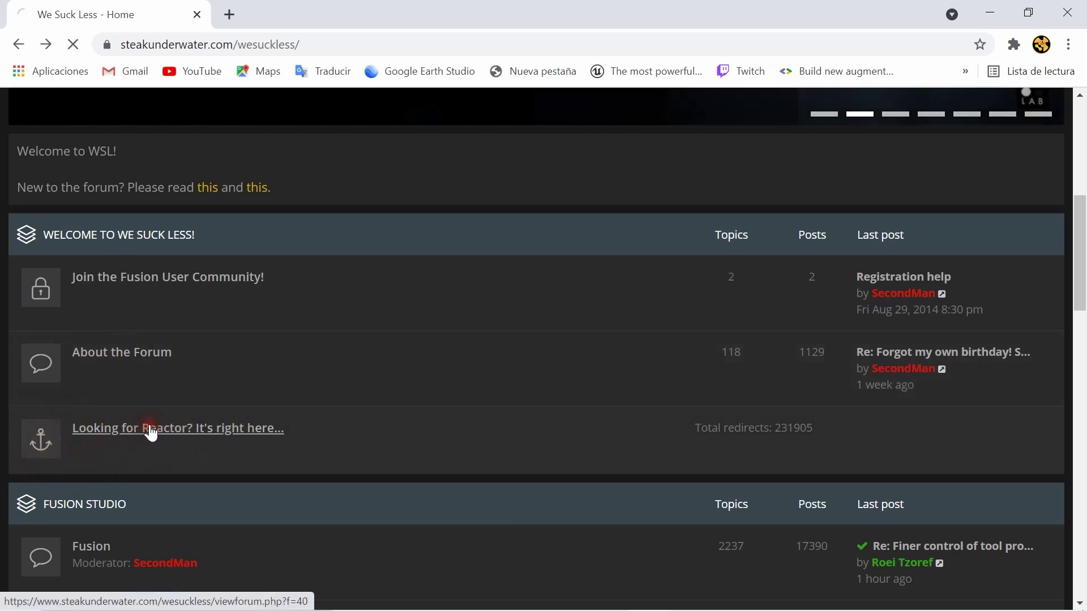
Scroll down to the Reactor-Installer.lua download, then switch to DaVinci Resolve's Fusion page
scroll(469, 351, down, 6)
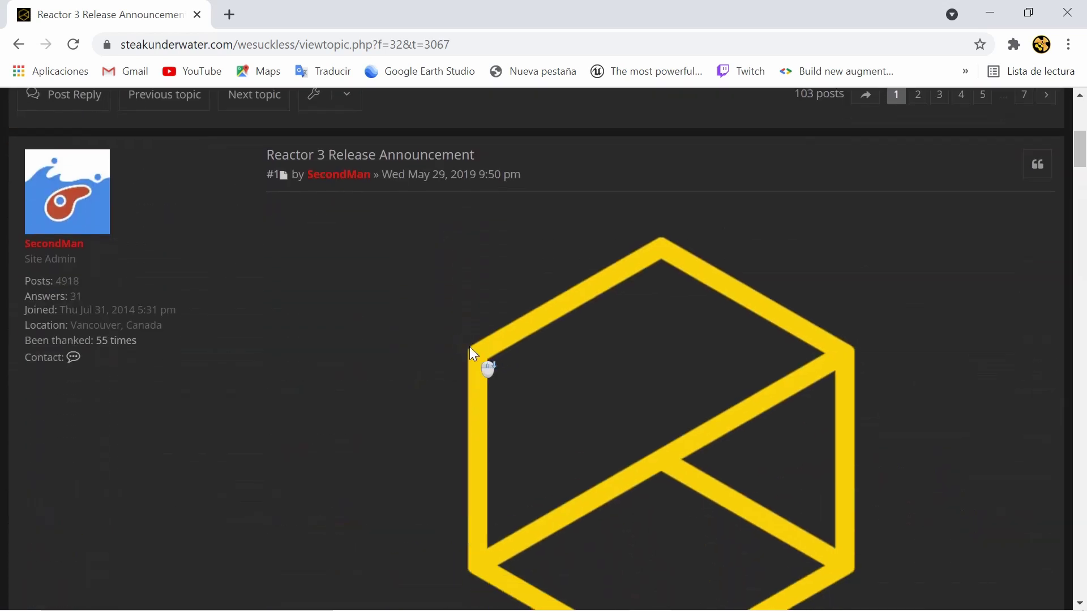
scroll(470, 354, down, 4)
scroll(481, 345, down, 4)
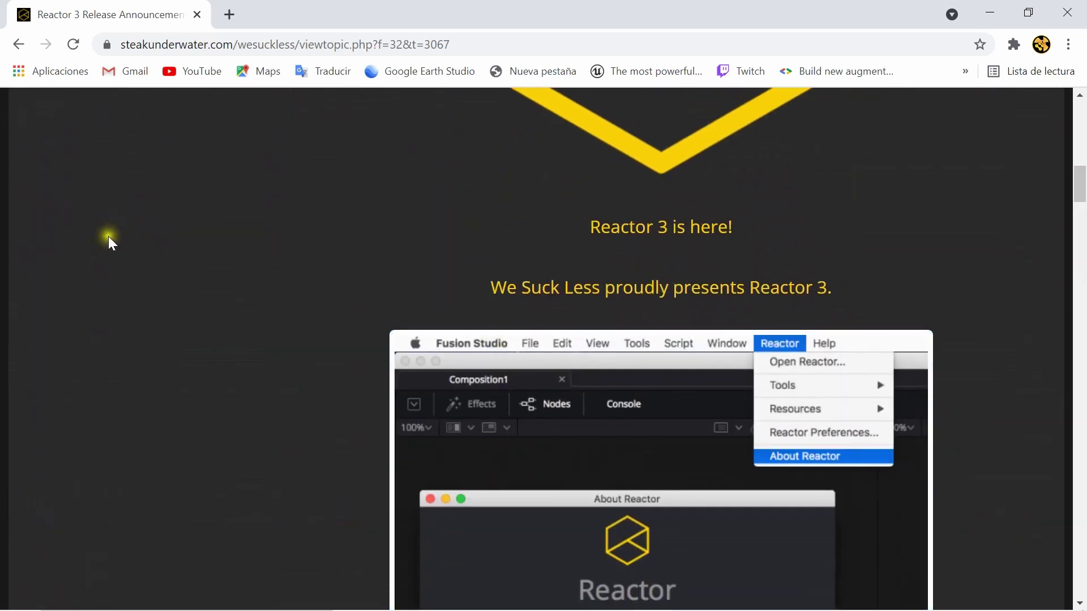
scroll(777, 265, down, 1)
scroll(781, 272, down, 6)
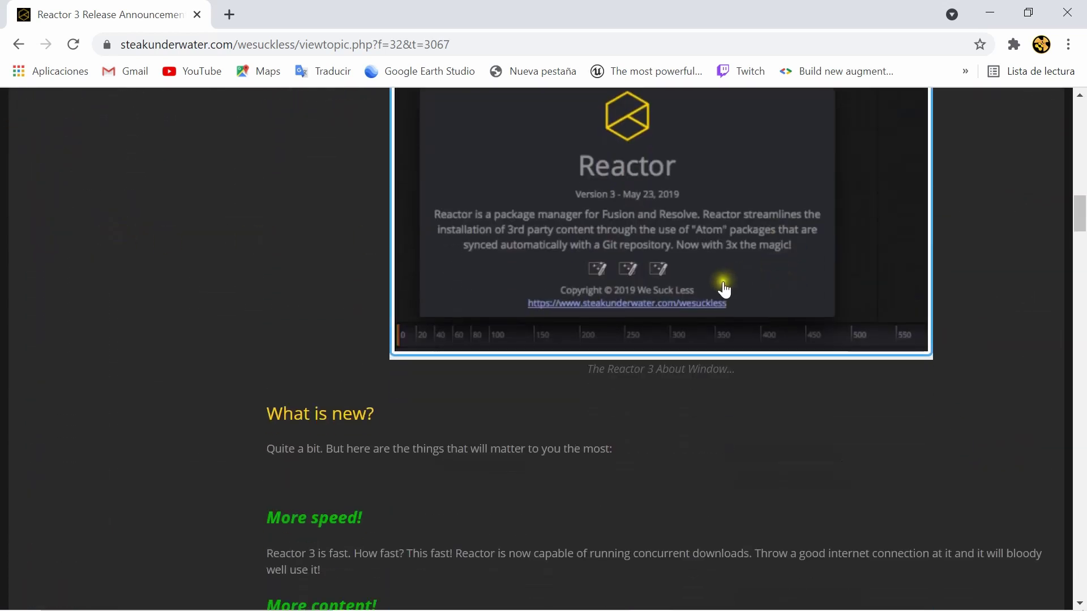
scroll(651, 311, down, 3)
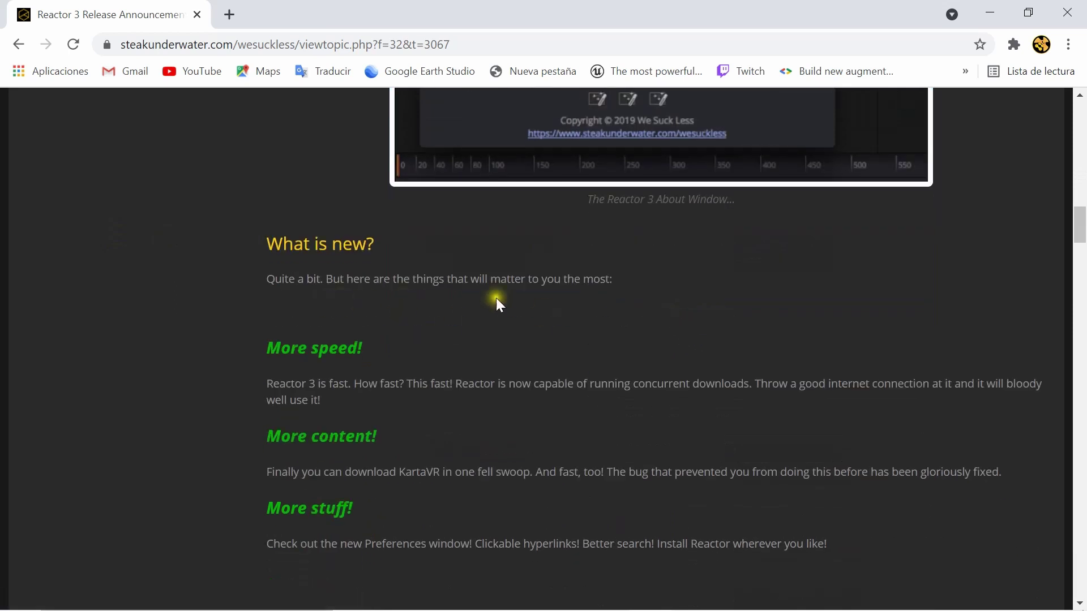
scroll(251, 338, down, 2)
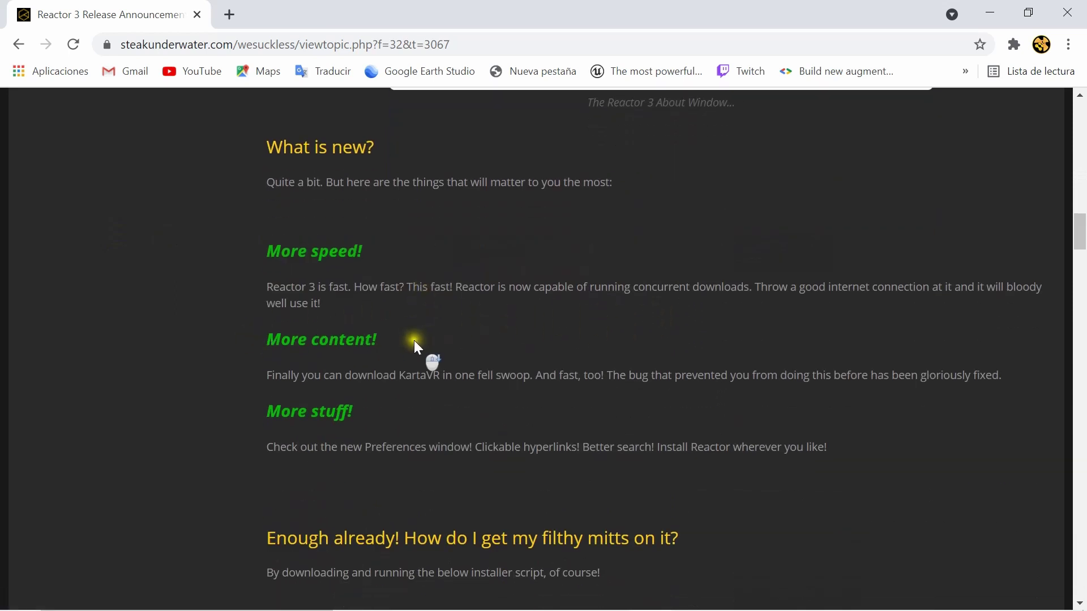
scroll(417, 348, down, 4)
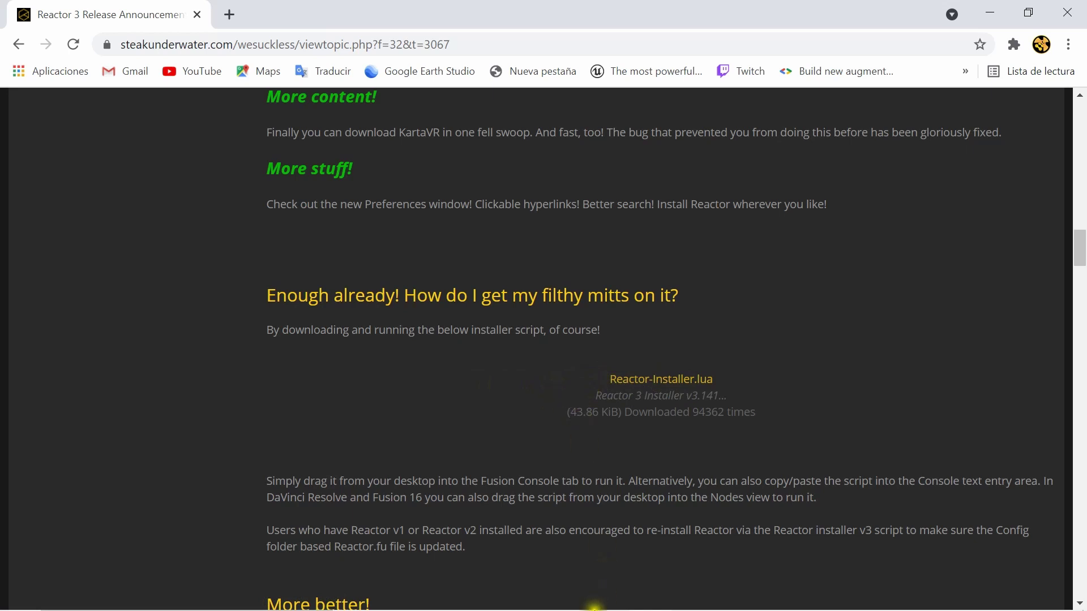
click(577, 606)
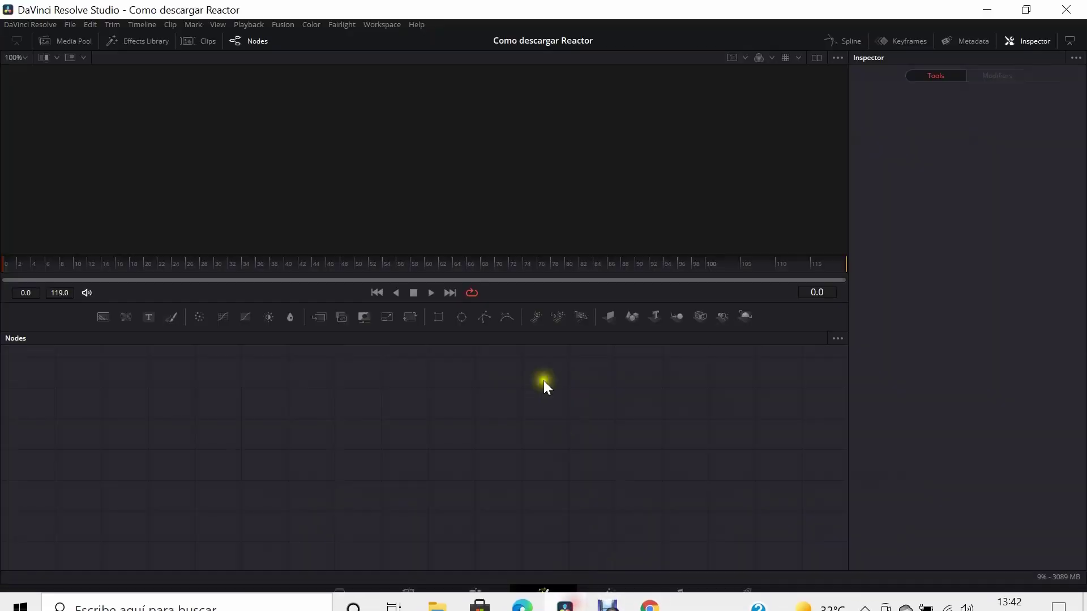
Show the Descargas folder in File Explorer and try opening Reactor-Installer.lua, dismissing the Open-with prompt
mouse_move(295, 610)
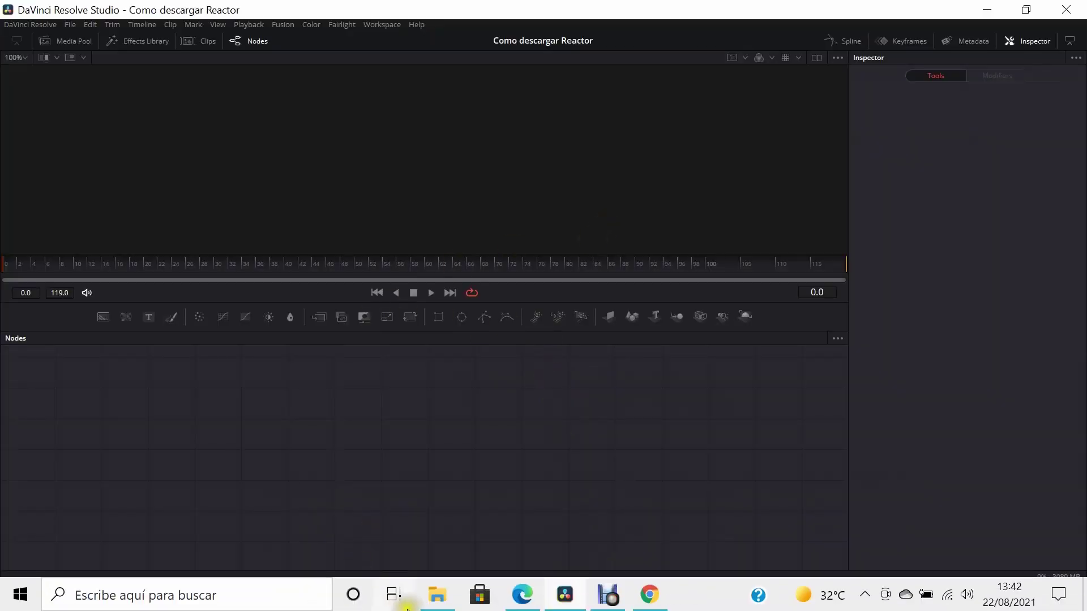
click(437, 594)
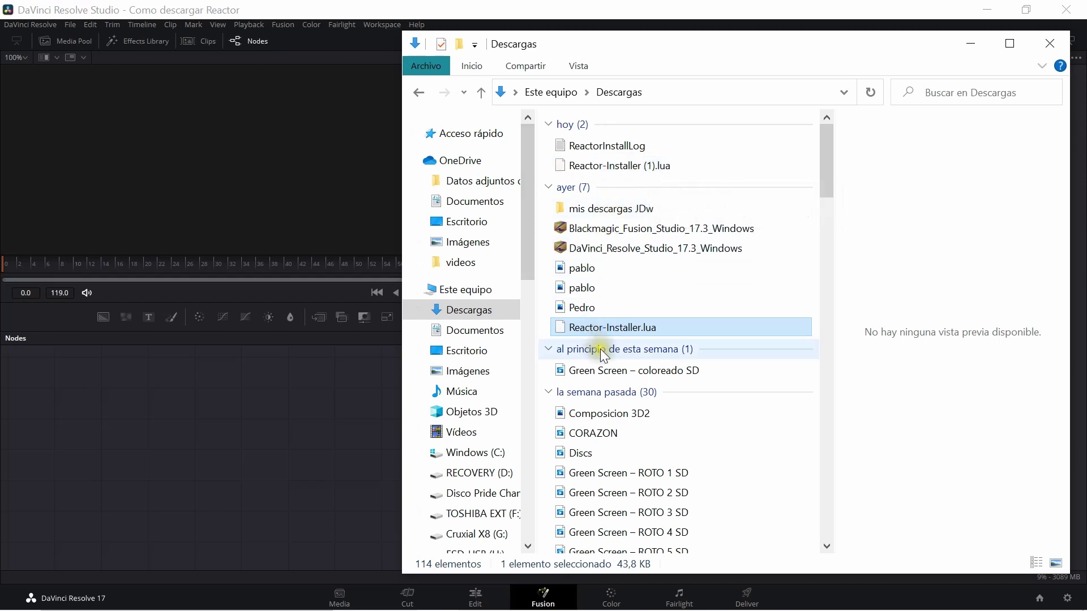
click(463, 306)
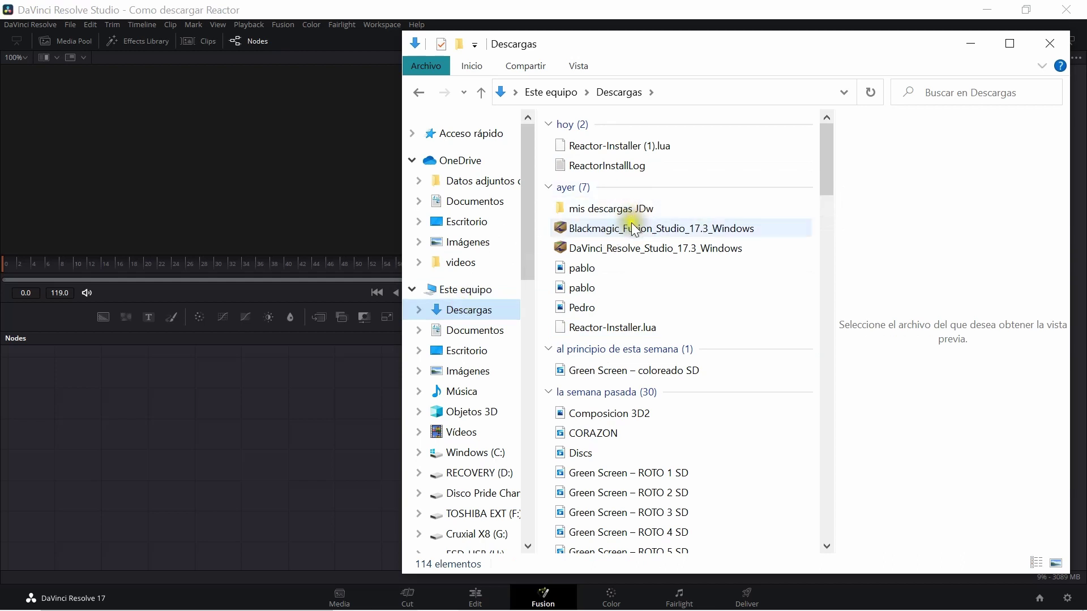
double_click(645, 324)
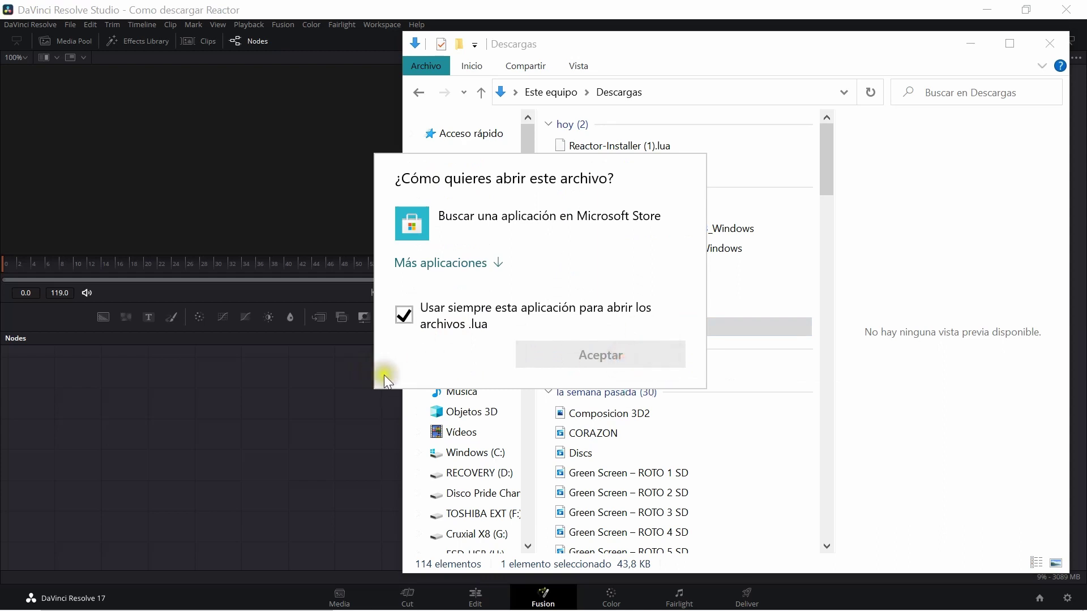
key(Escape)
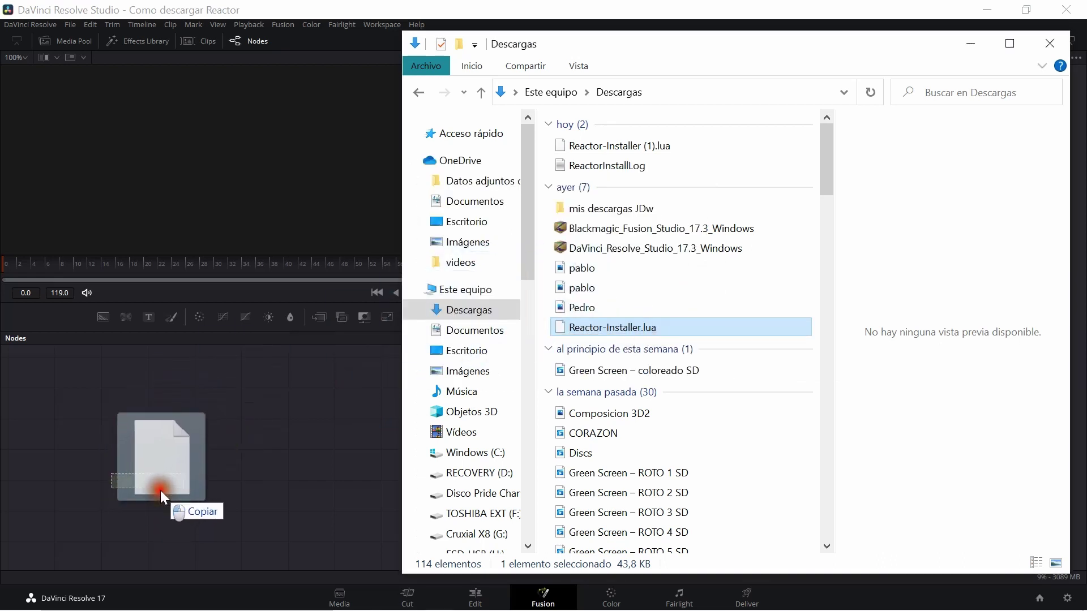
Drop Reactor-Installer.lua into the Fusion Nodes panel and choose Install and Launch
drag(622, 328, 161, 491)
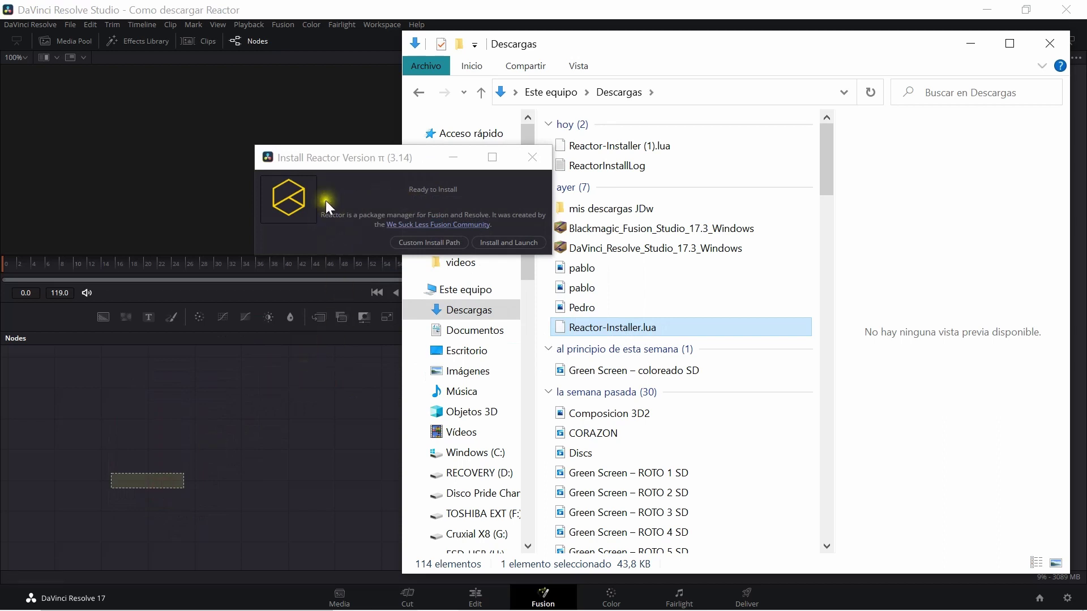
click(507, 243)
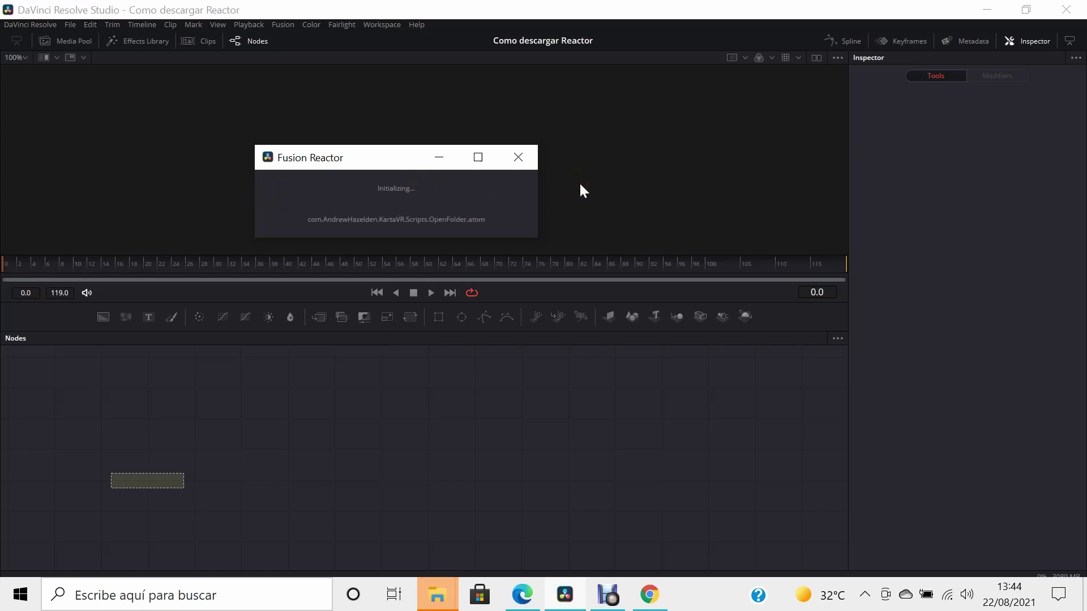
Clear the leftover installer placeholder from the Nodes panel while Reactor finishes loading its package list
click(335, 392)
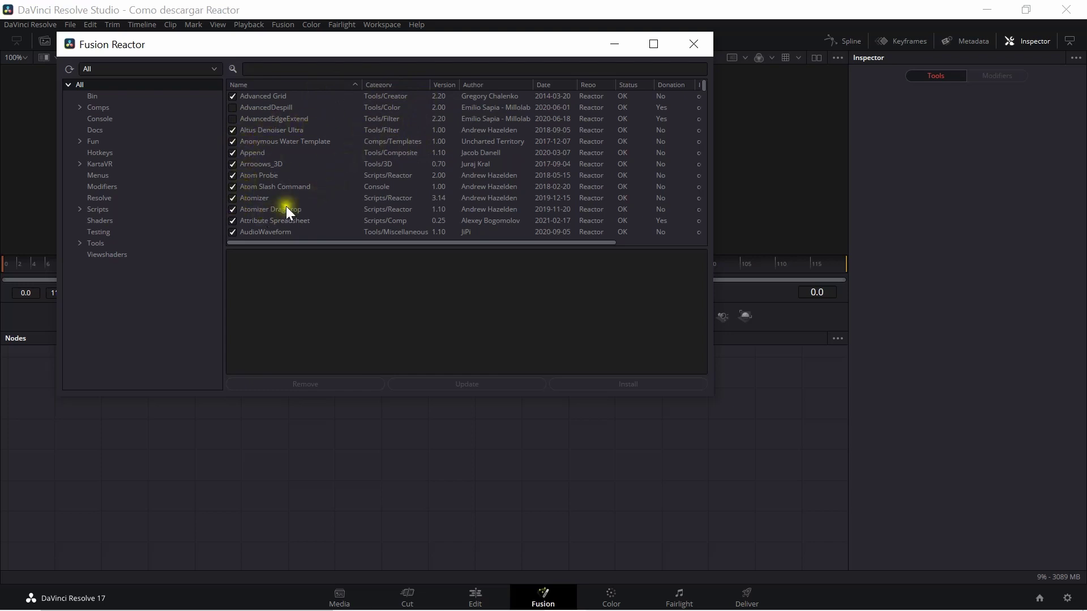
Search Reactor for 'aud' and select the AudioWaveform package
click(258, 68)
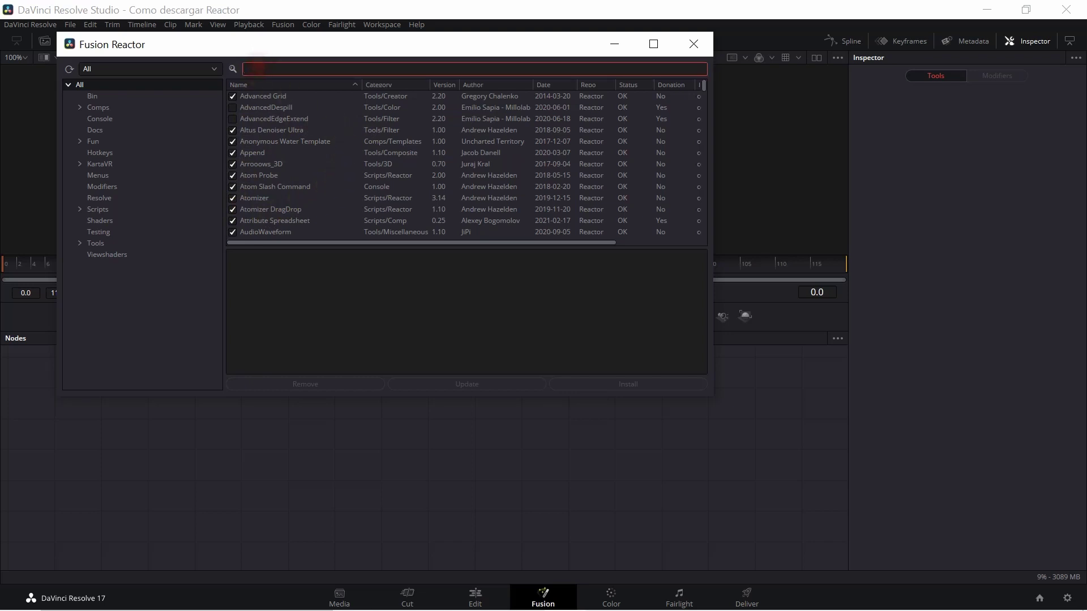
text(au)
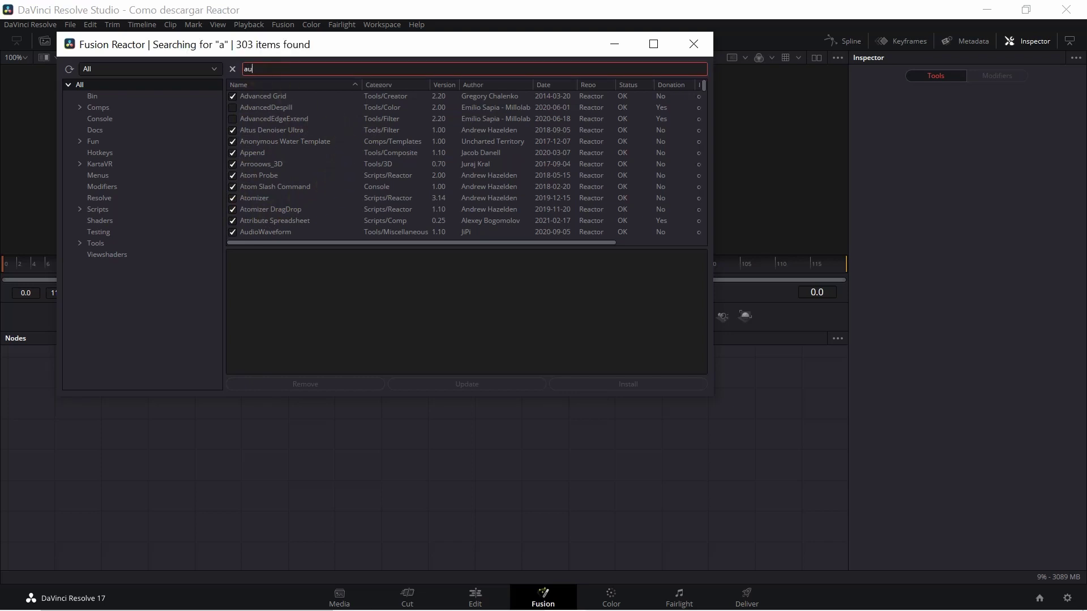
text(d)
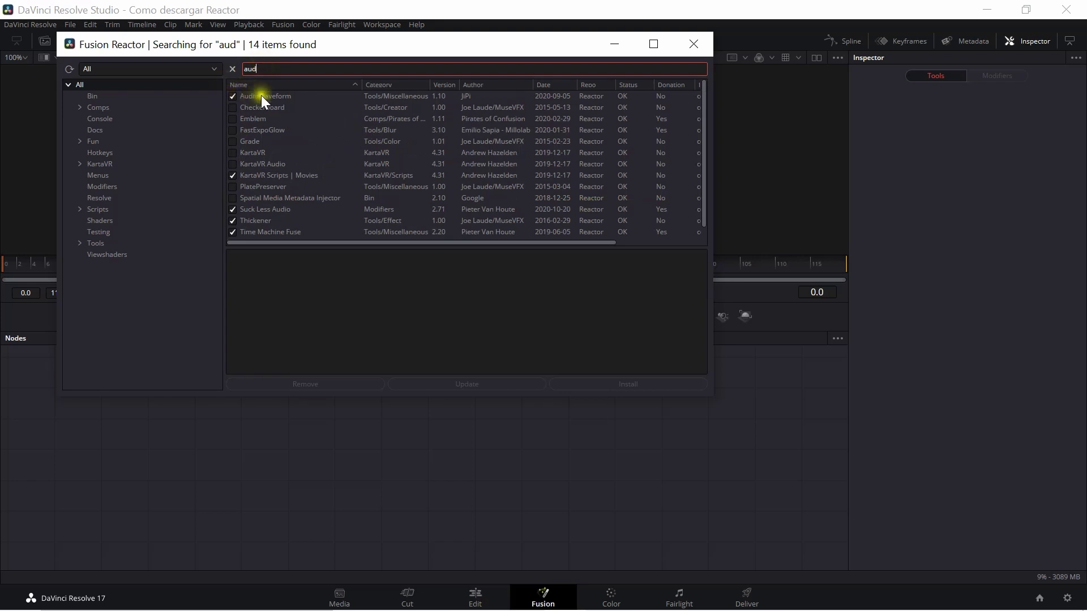
click(243, 96)
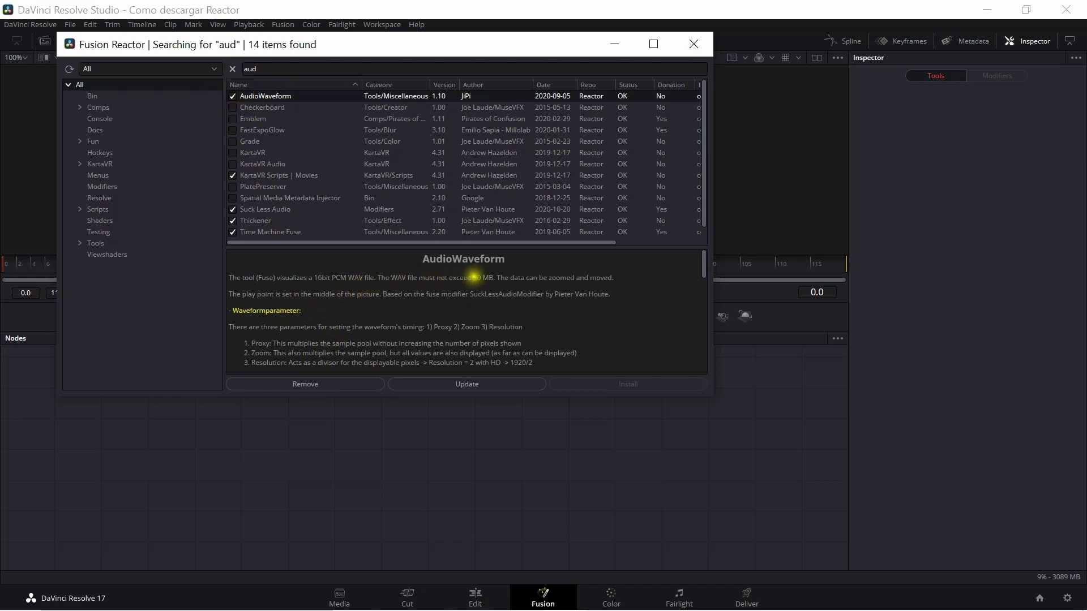
Read through the AudioWaveform description, then clear the search to restore the full list
scroll(470, 323, down, 1)
scroll(469, 322, down, 1)
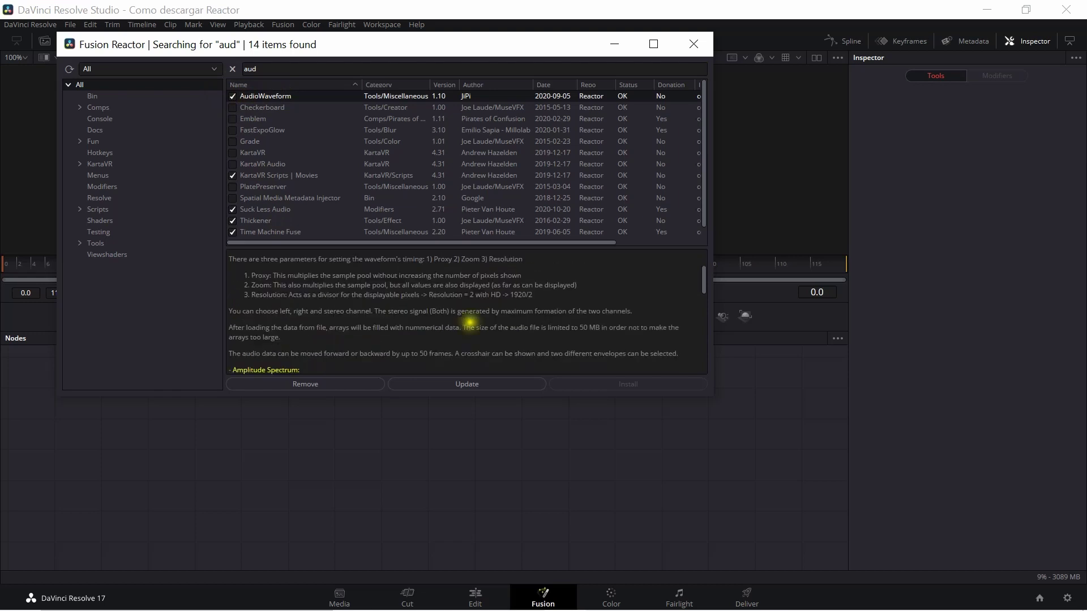
scroll(271, 325, down, 1)
scroll(274, 321, down, 2)
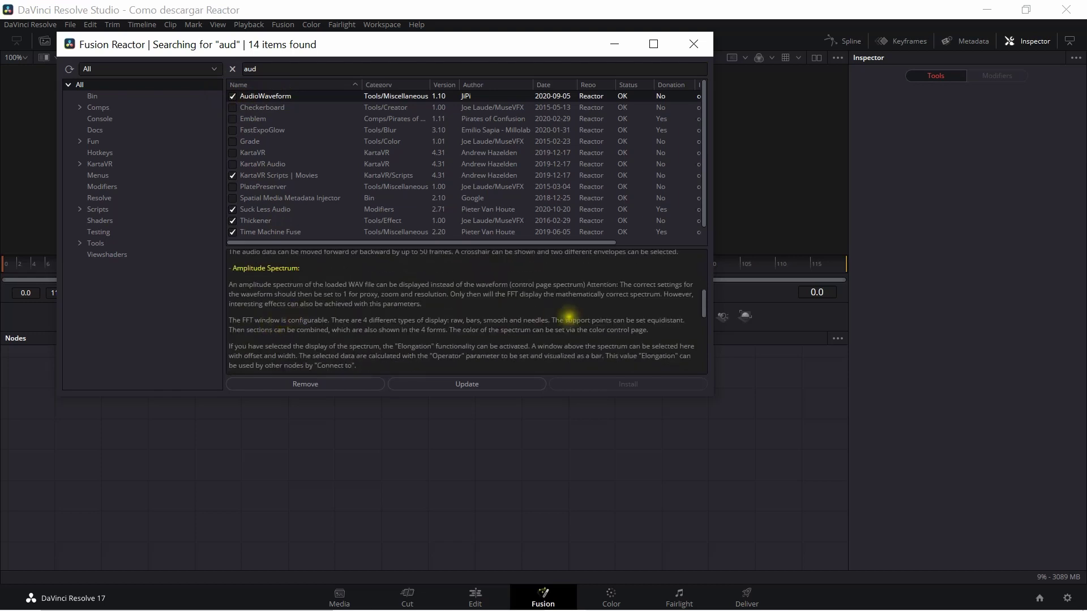
scroll(418, 309, down, 1)
scroll(418, 308, down, 1)
scroll(419, 309, down, 1)
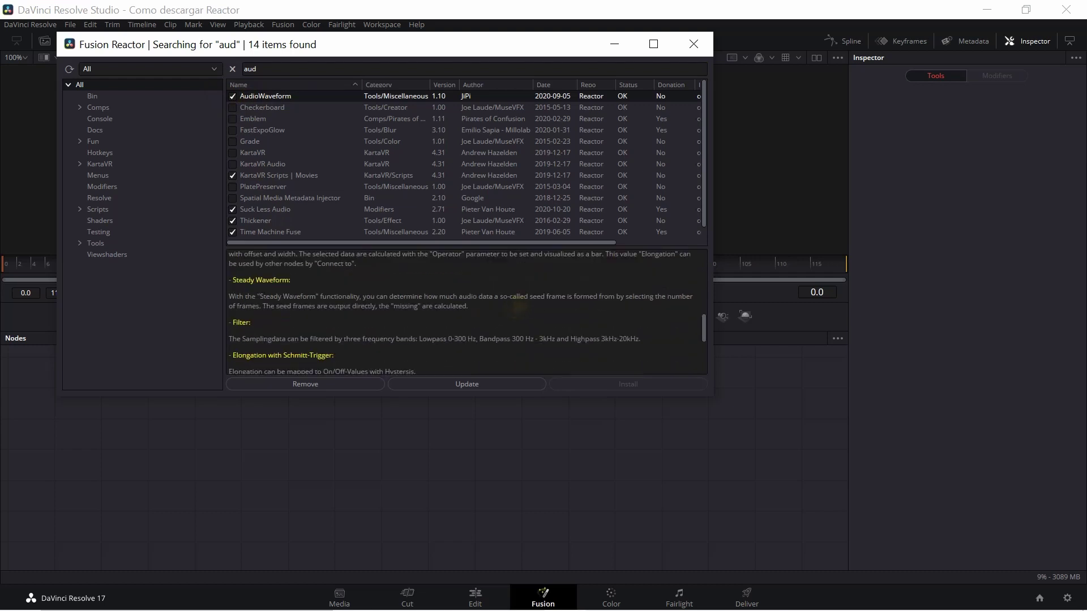
scroll(416, 317, up, 1)
scroll(414, 327, up, 2)
scroll(415, 327, up, 1)
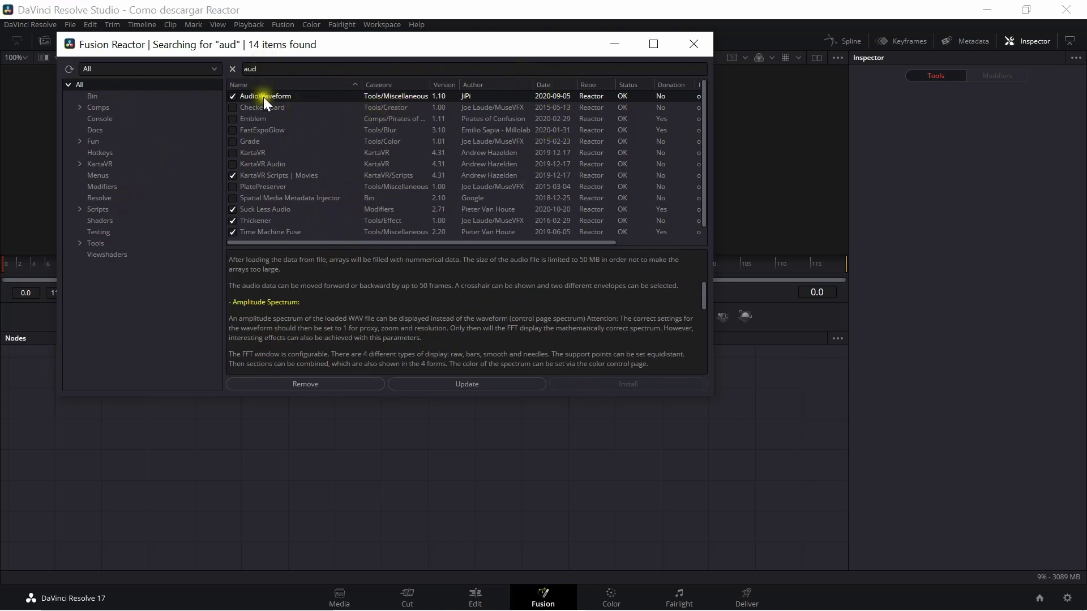
scroll(259, 146, down, 1)
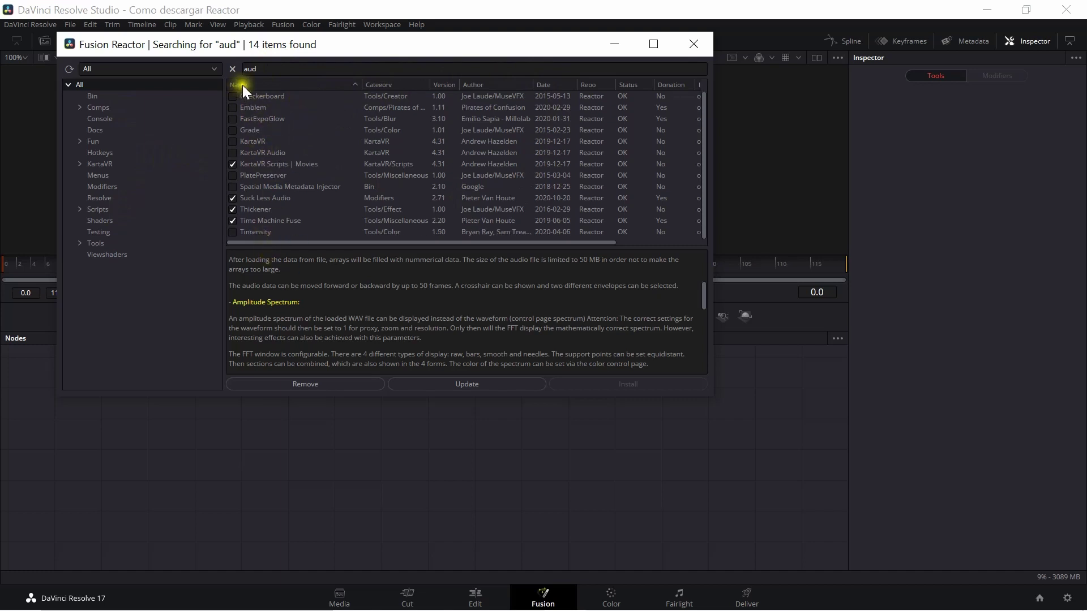
click(260, 67)
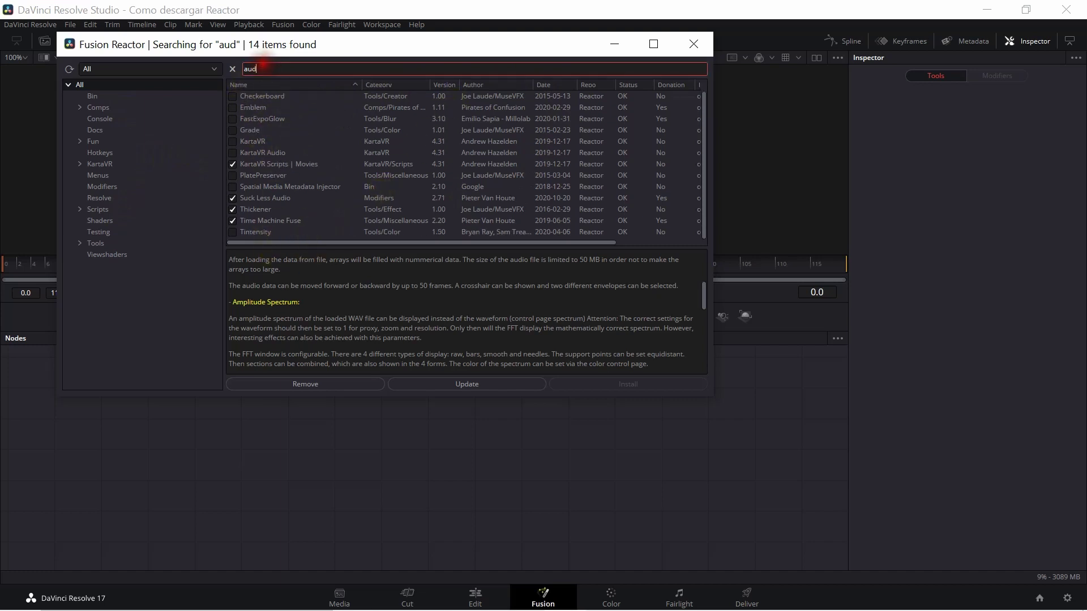
key(BackSpace)
key(BackSpace)
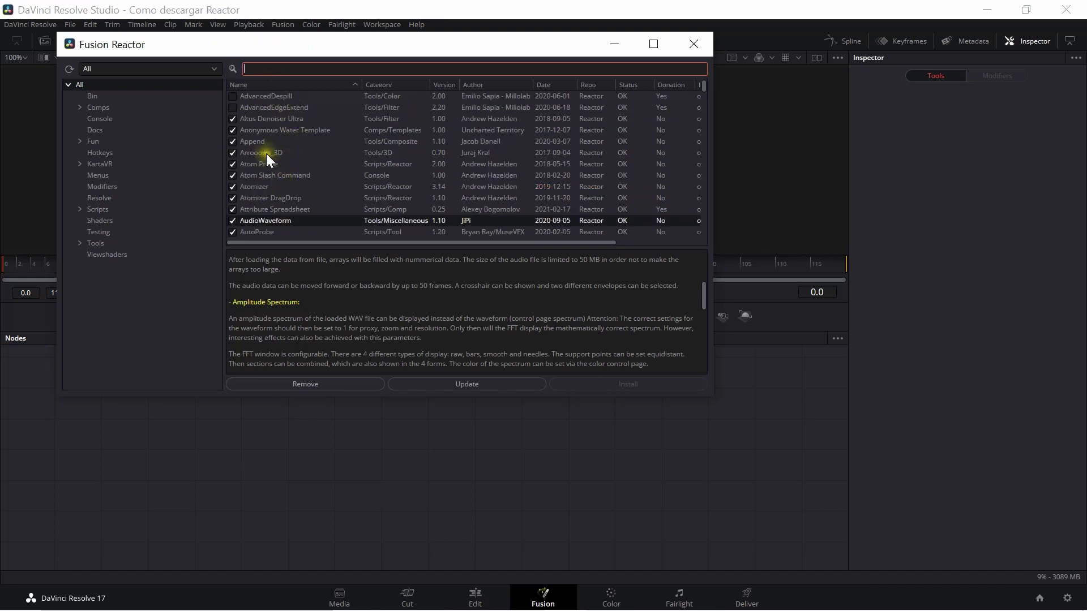
Scroll down the Reactor package list and read the Echo package description
scroll(265, 154, down, 9)
scroll(265, 154, down, 1)
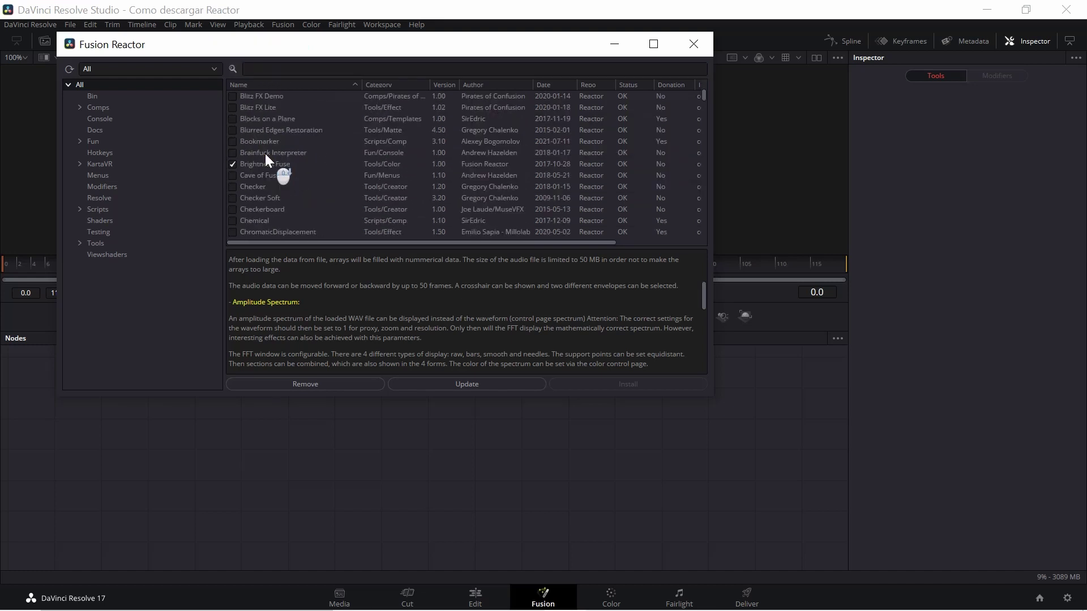
scroll(265, 154, down, 1)
scroll(280, 147, down, 1)
scroll(281, 145, down, 1)
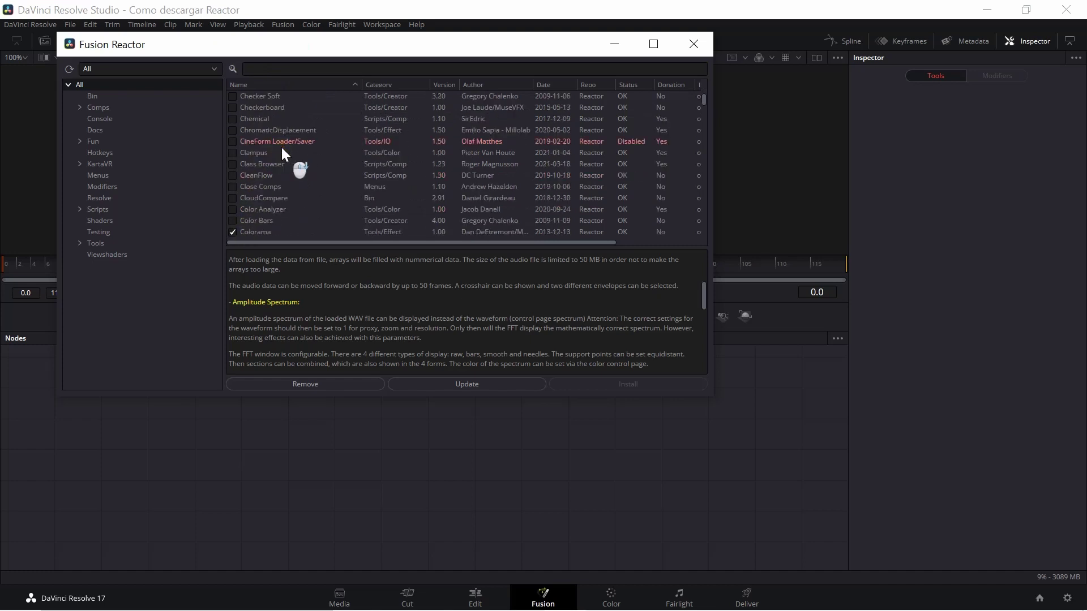
scroll(281, 147, down, 1)
scroll(278, 168, down, 2)
scroll(277, 169, down, 1)
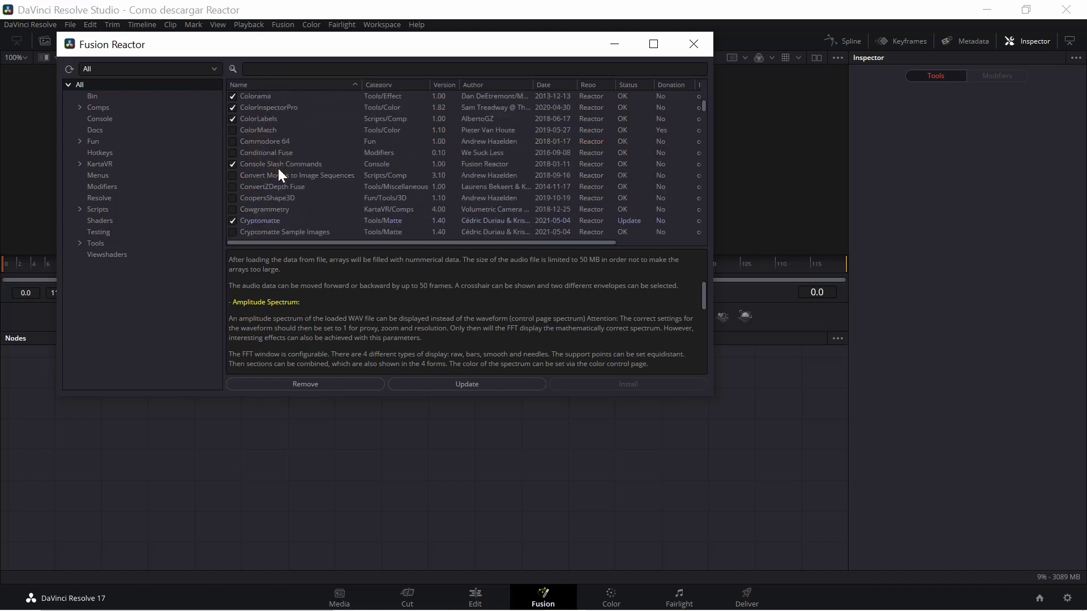
scroll(277, 168, down, 1)
scroll(278, 168, down, 1)
scroll(277, 168, down, 1)
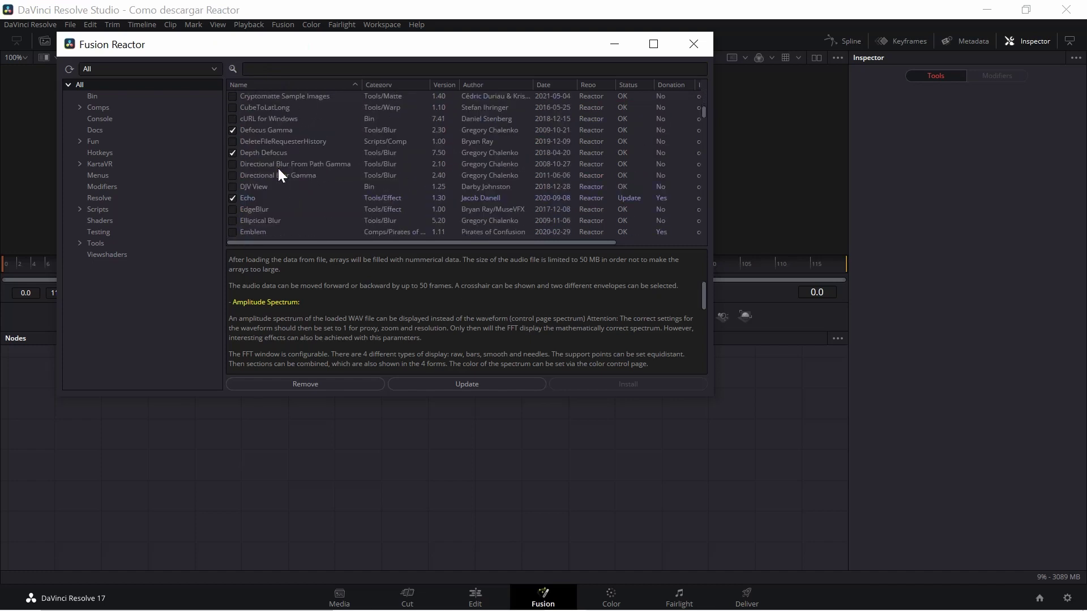
click(385, 199)
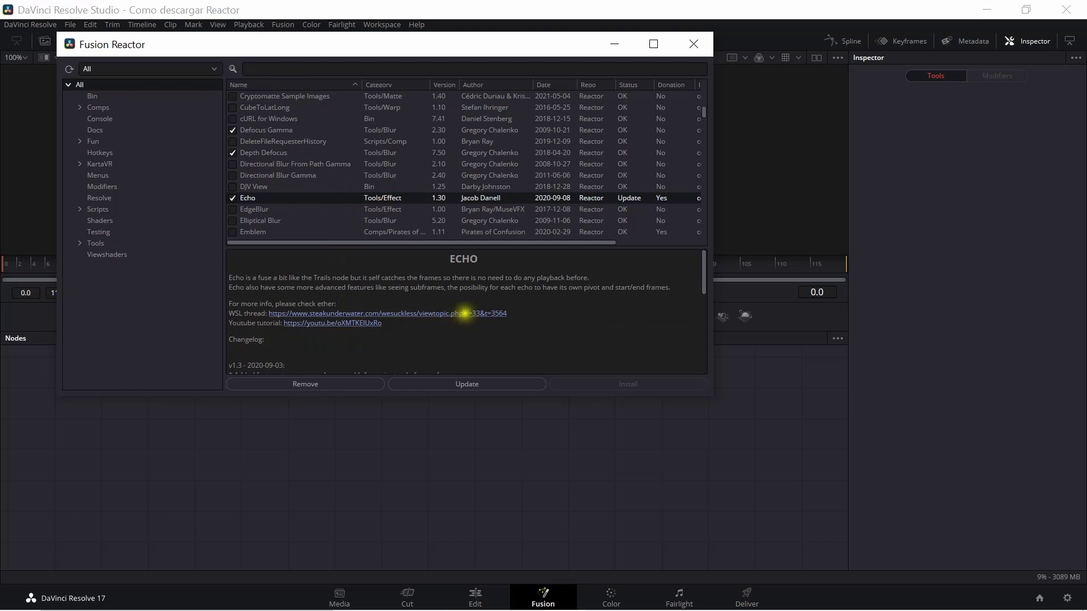
Scroll further and view the FlexiTrack package details
scroll(293, 193, down, 1)
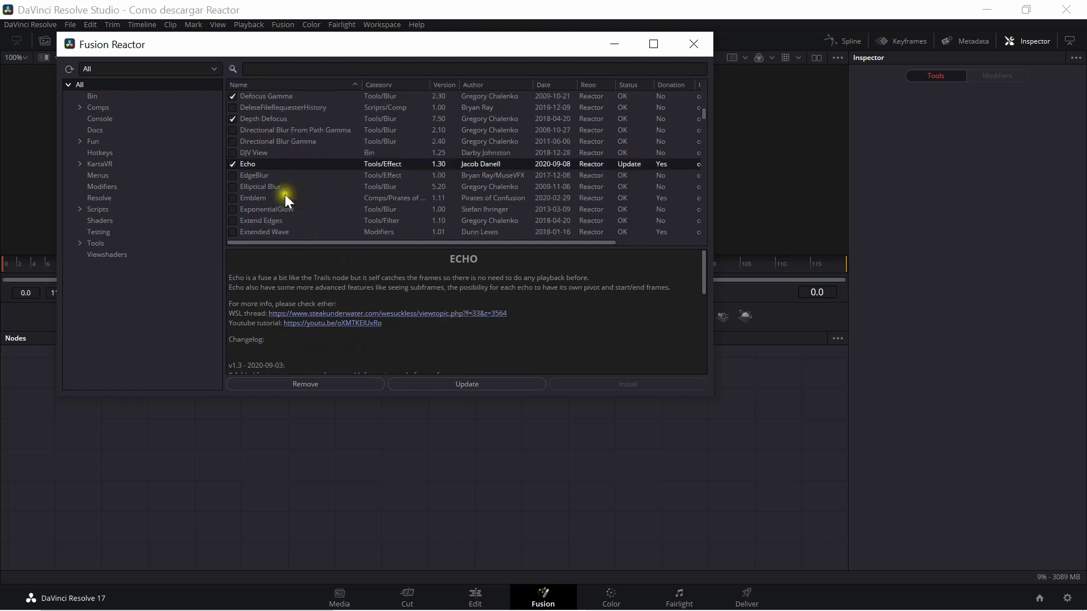
scroll(267, 222, down, 1)
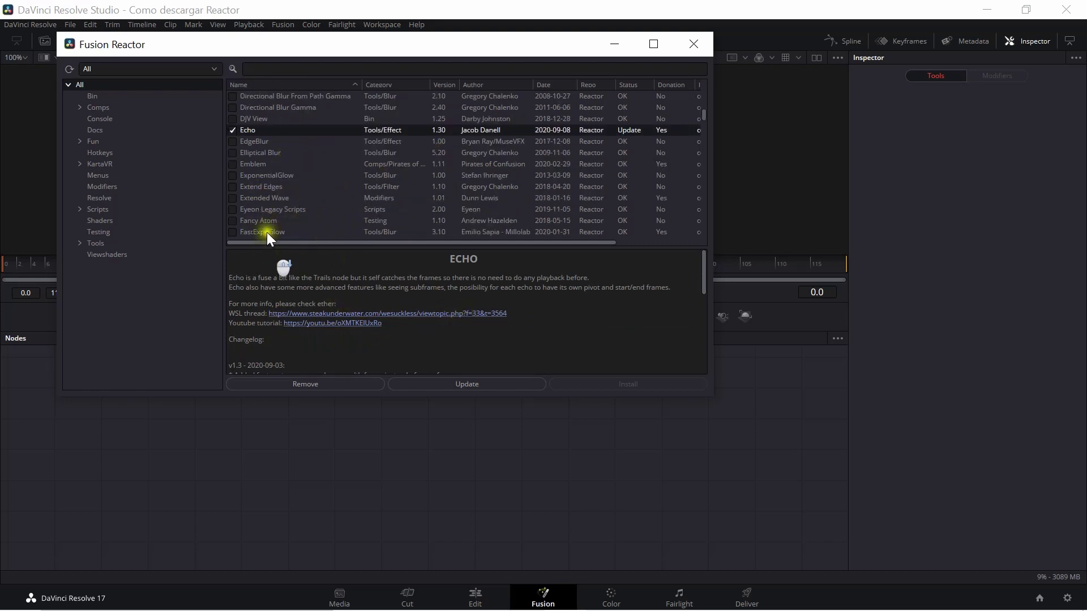
scroll(266, 226, down, 2)
scroll(283, 190, down, 2)
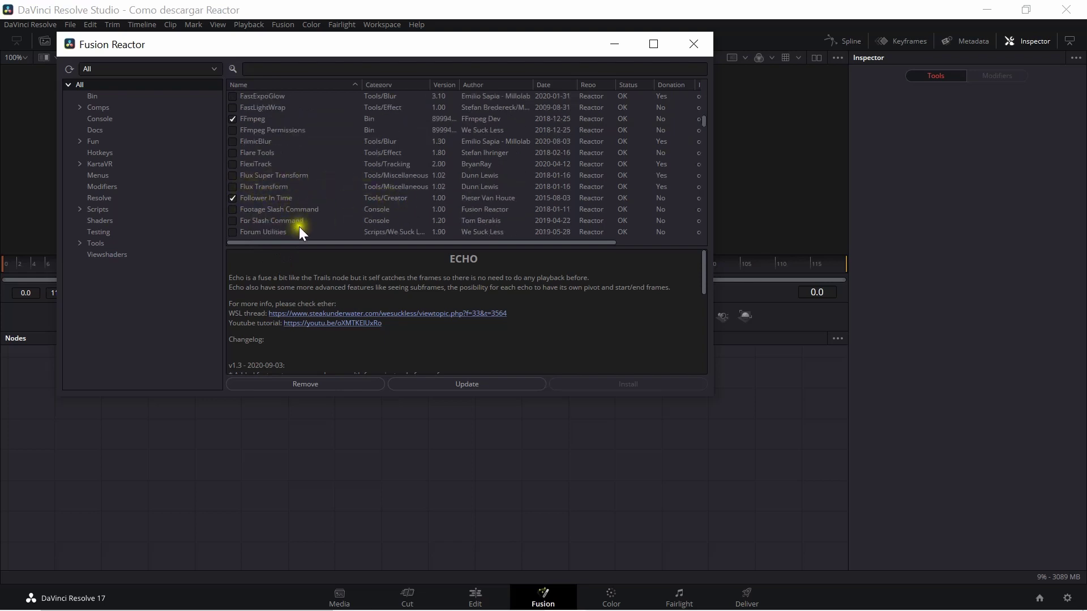
scroll(299, 226, down, 1)
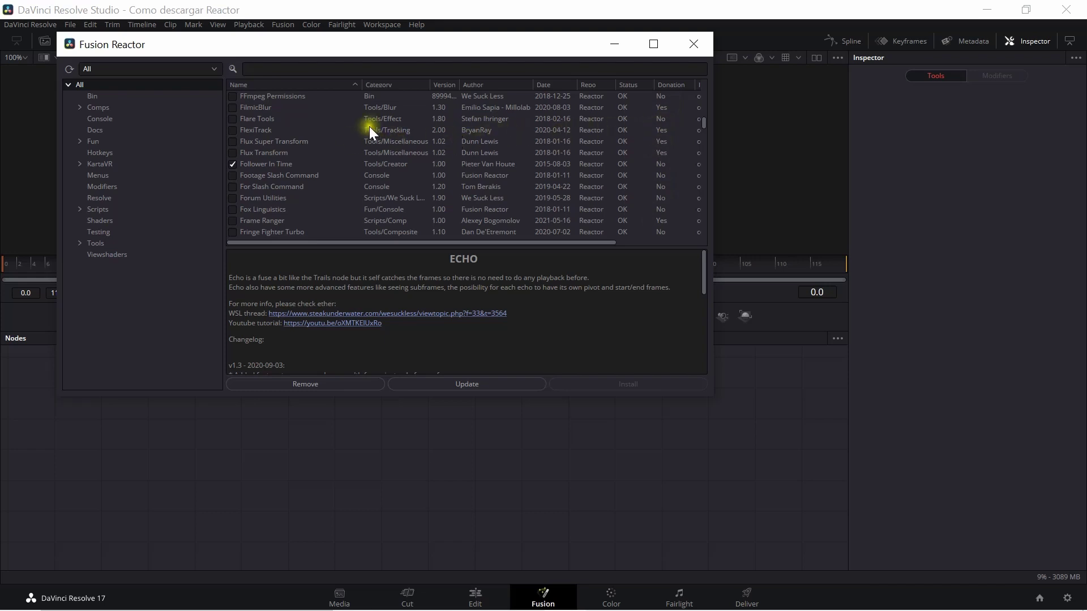
click(385, 129)
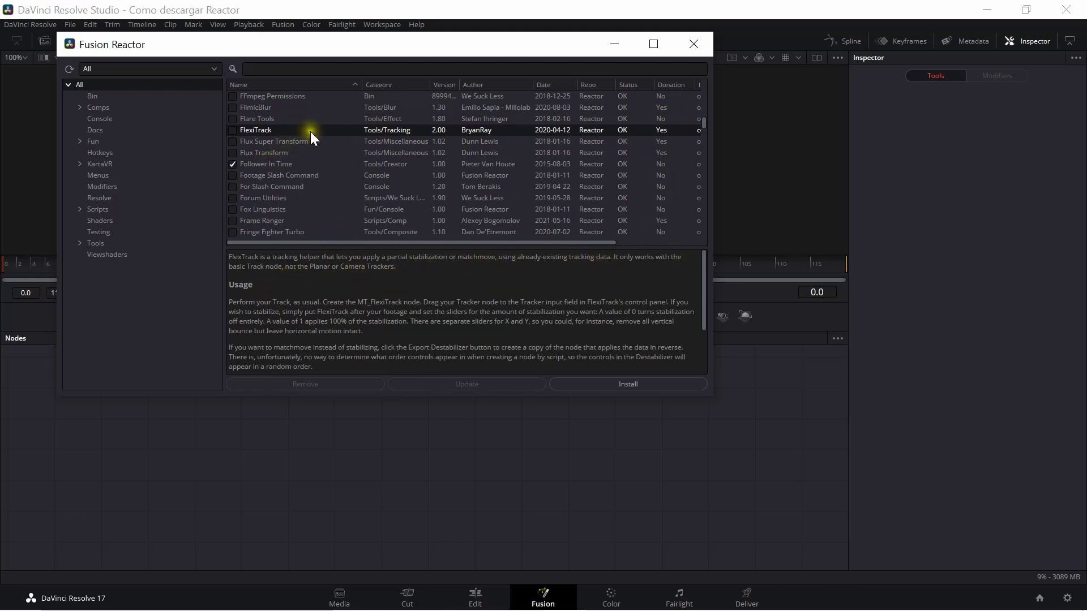
Read about the Hypertext Compositor package
scroll(311, 131, down, 2)
scroll(310, 131, down, 1)
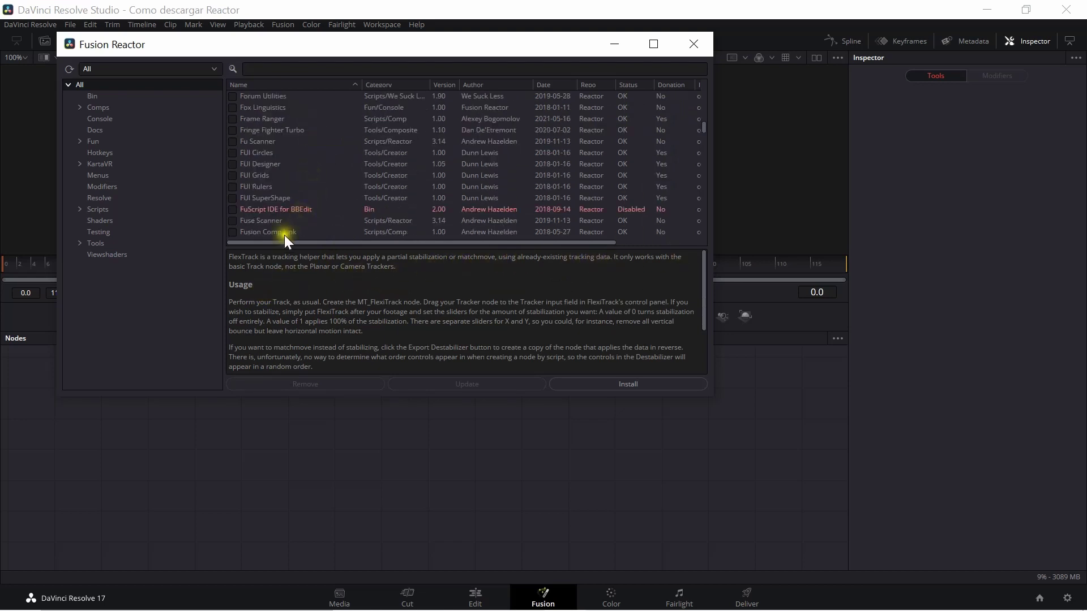
scroll(345, 191, down, 1)
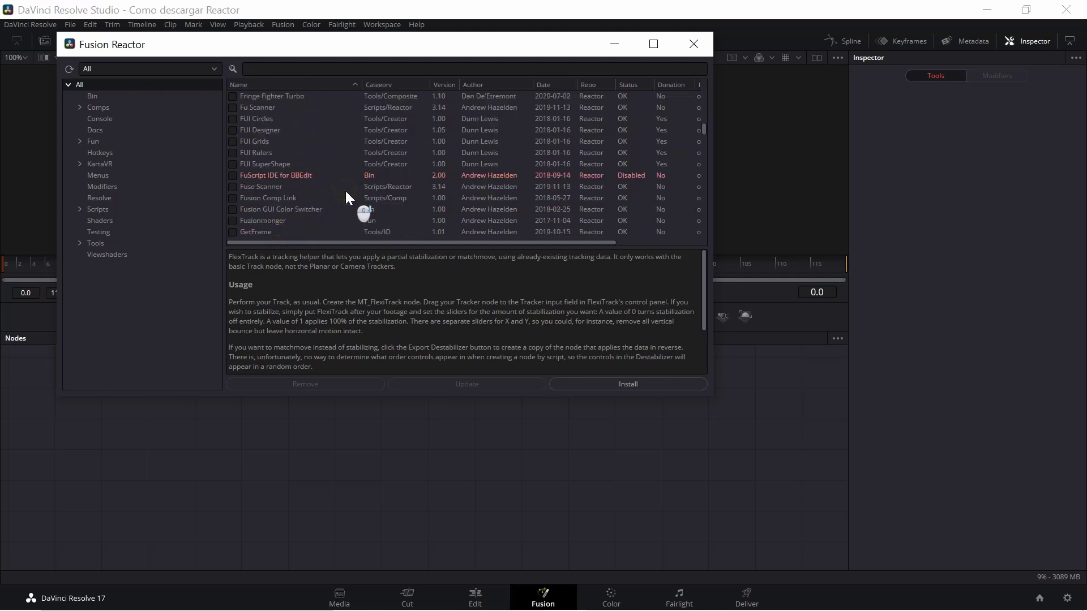
scroll(345, 192, down, 2)
scroll(345, 192, down, 1)
scroll(345, 192, down, 1)
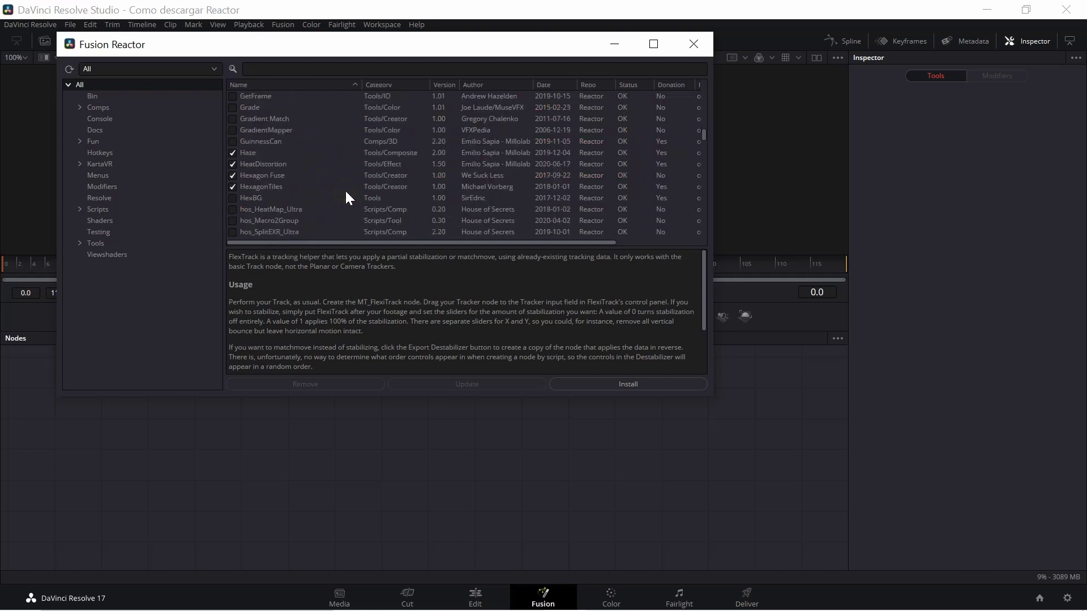
scroll(346, 193, down, 1)
scroll(346, 193, down, 1)
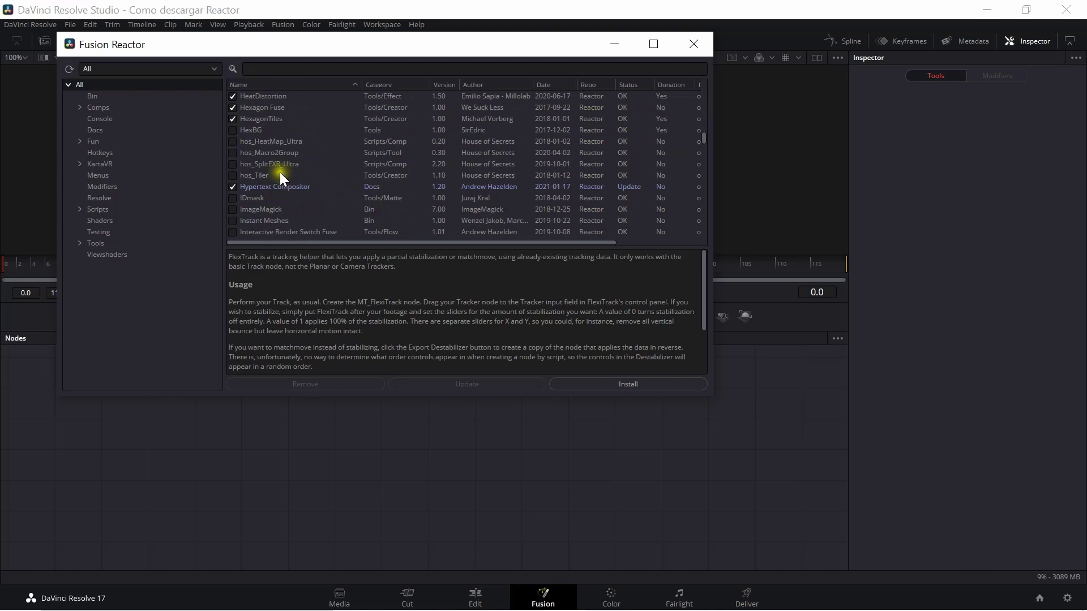
click(277, 187)
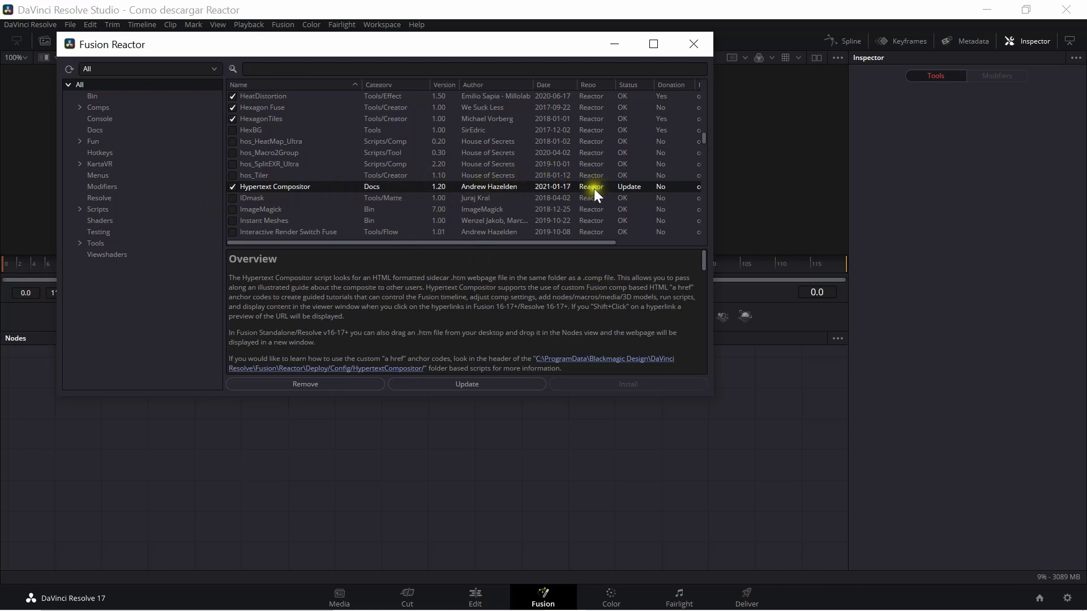
Read about the KartaVR Scripts | Movies package
scroll(268, 205, down, 1)
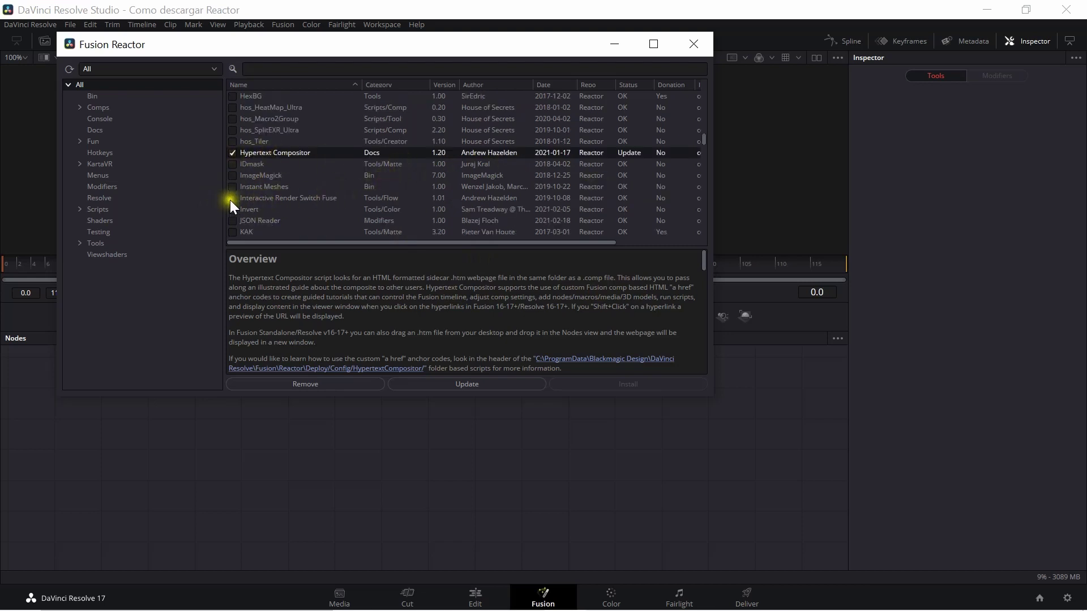
scroll(349, 209, down, 1)
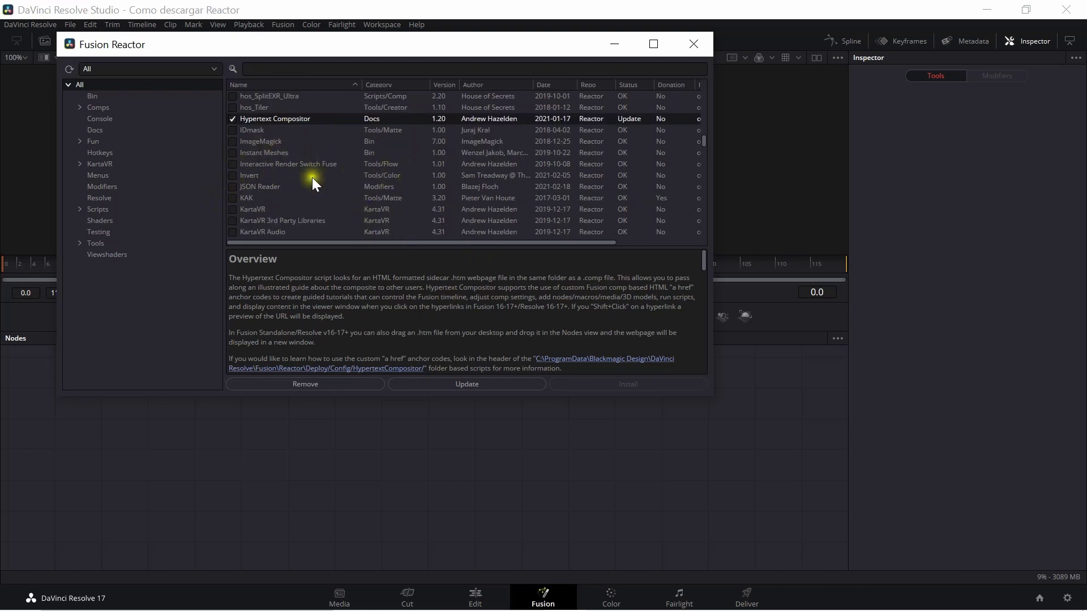
scroll(310, 179, up, 1)
scroll(303, 191, down, 1)
scroll(297, 192, down, 2)
scroll(246, 194, down, 1)
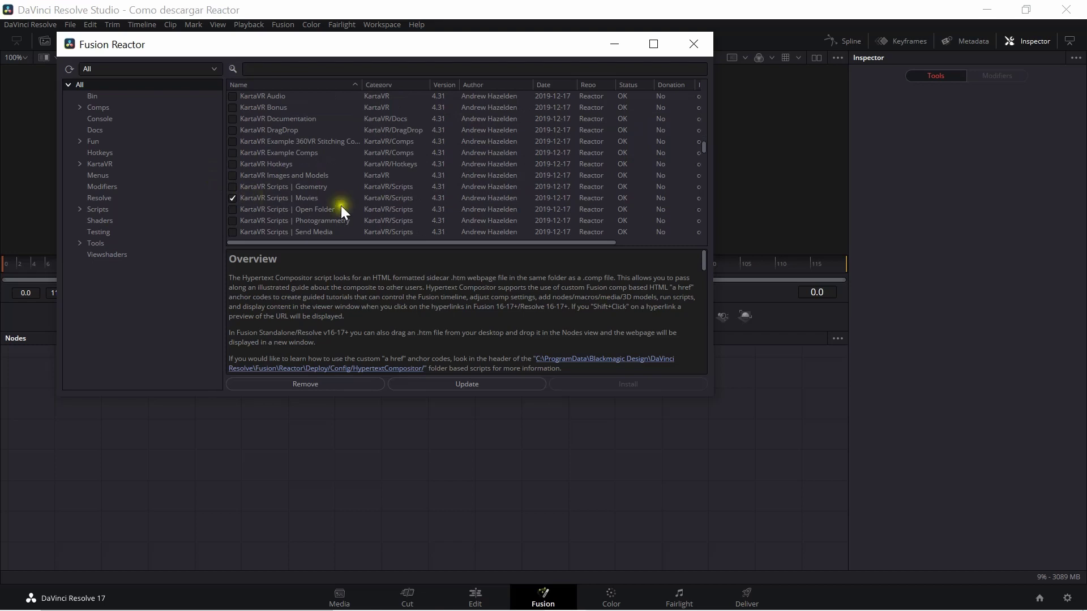
click(287, 198)
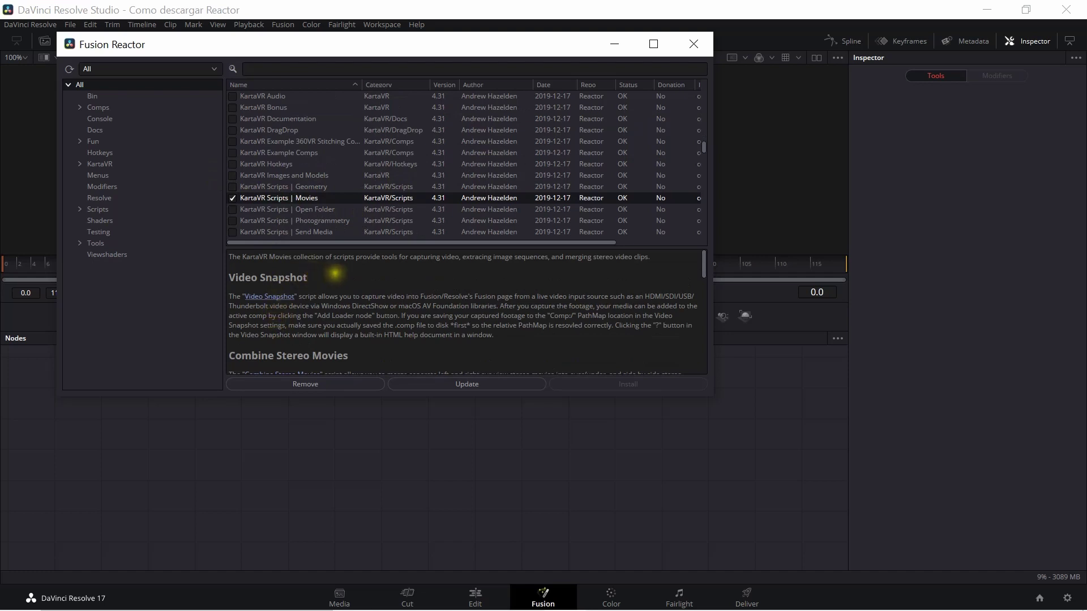
View the Loop package description
scroll(270, 222, down, 5)
scroll(272, 215, down, 3)
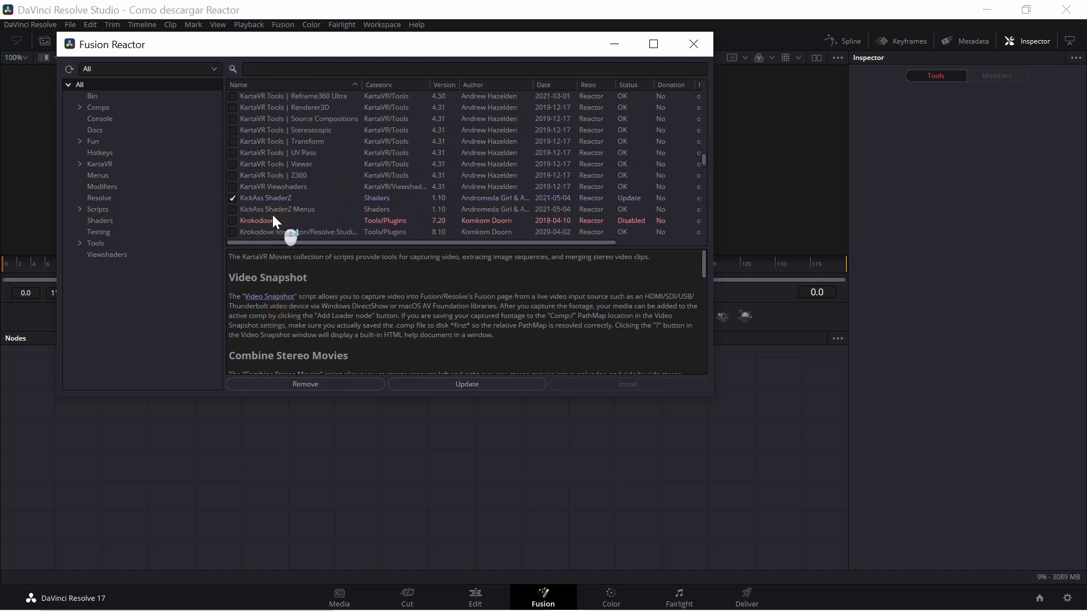
scroll(305, 209, down, 3)
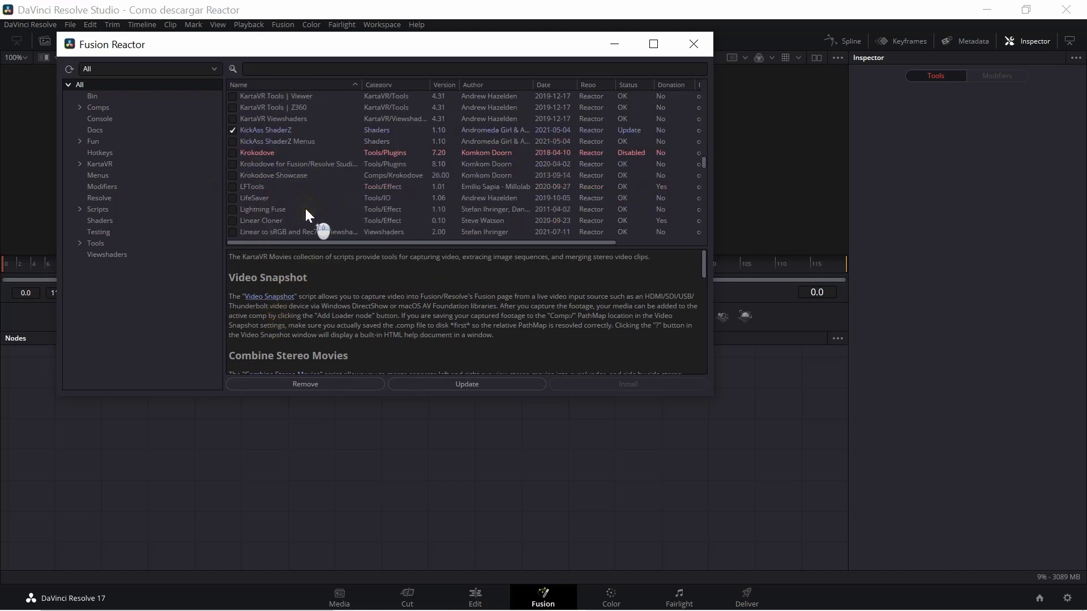
scroll(296, 208, down, 3)
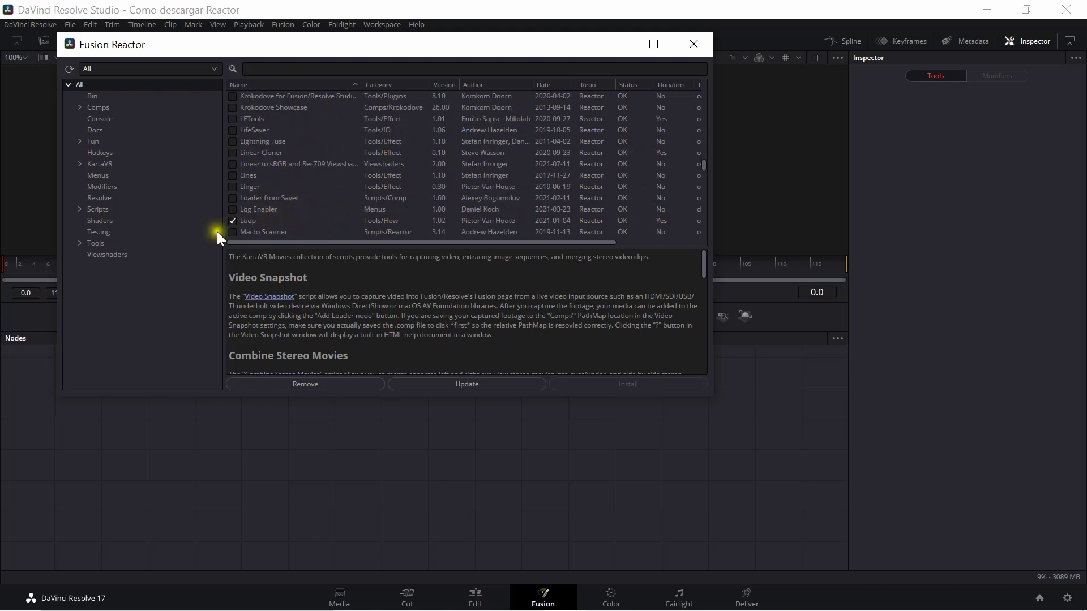
click(249, 217)
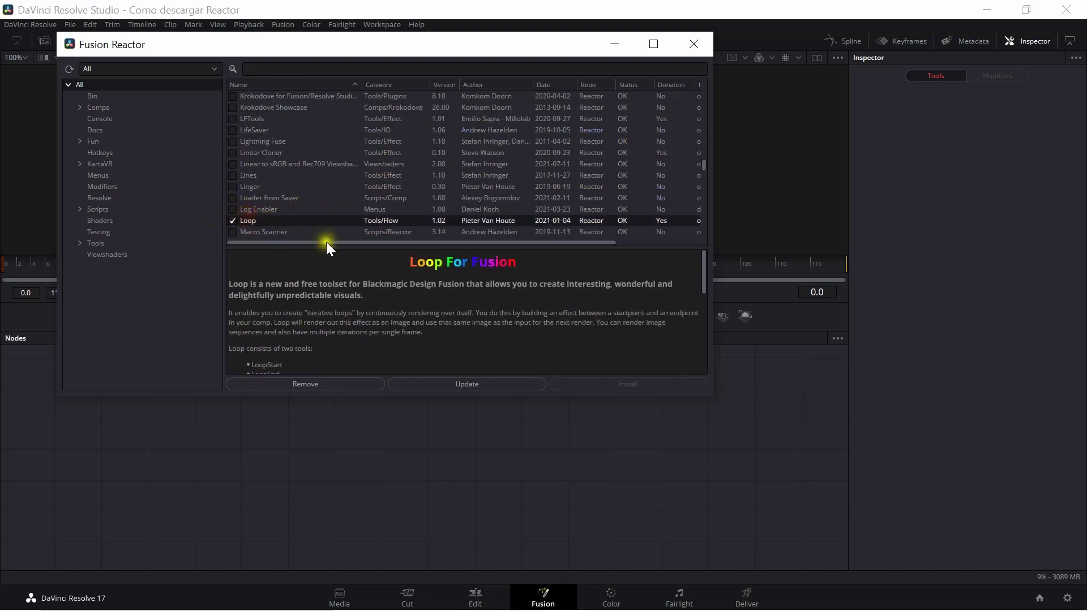
Scroll on and check what the Nudge Playhead package installs
scroll(522, 270, down, 1)
scroll(522, 270, down, 1)
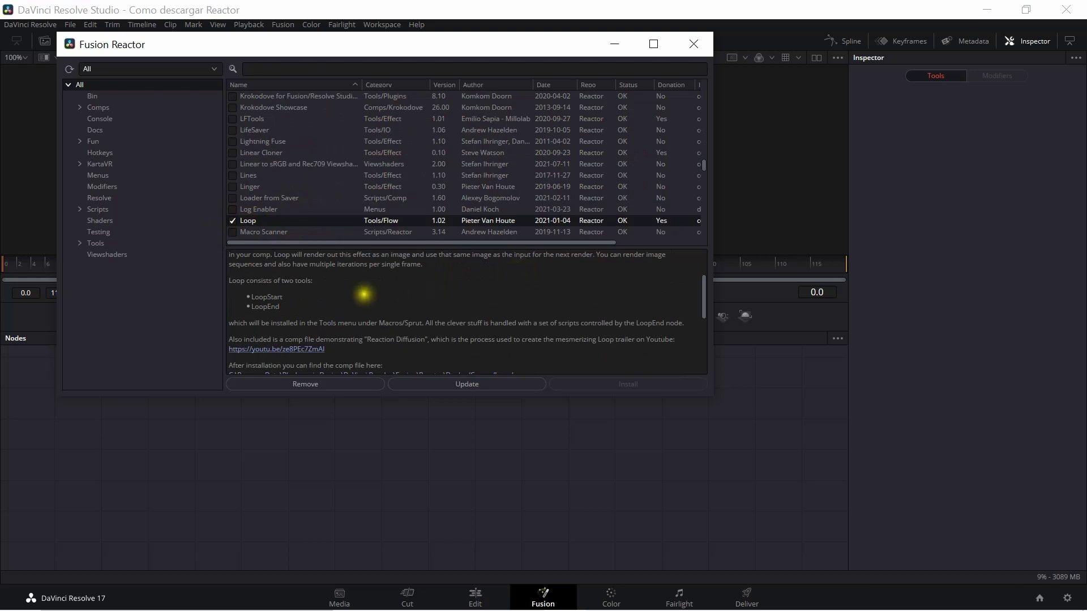
scroll(315, 291, down, 1)
scroll(316, 291, down, 1)
scroll(315, 291, down, 1)
scroll(316, 291, down, 1)
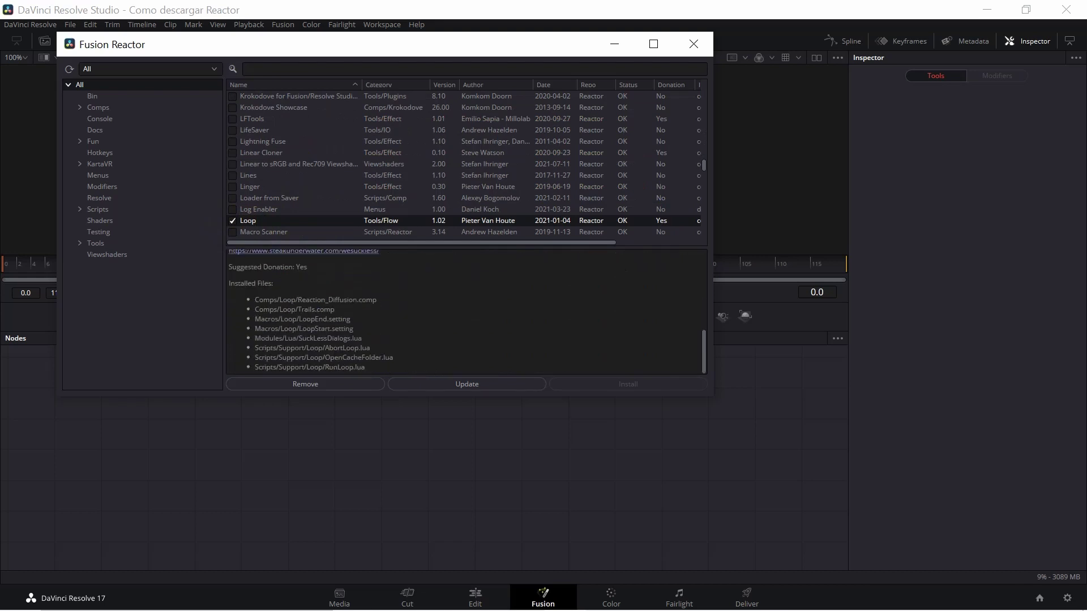
scroll(279, 117, down, 2)
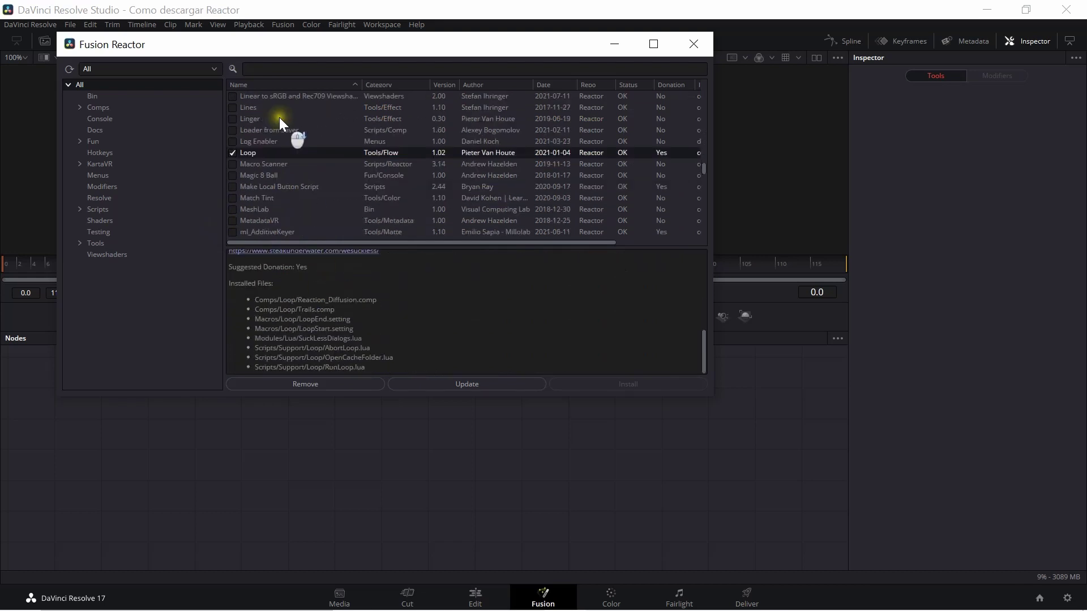
scroll(283, 161, down, 1)
scroll(283, 162, down, 1)
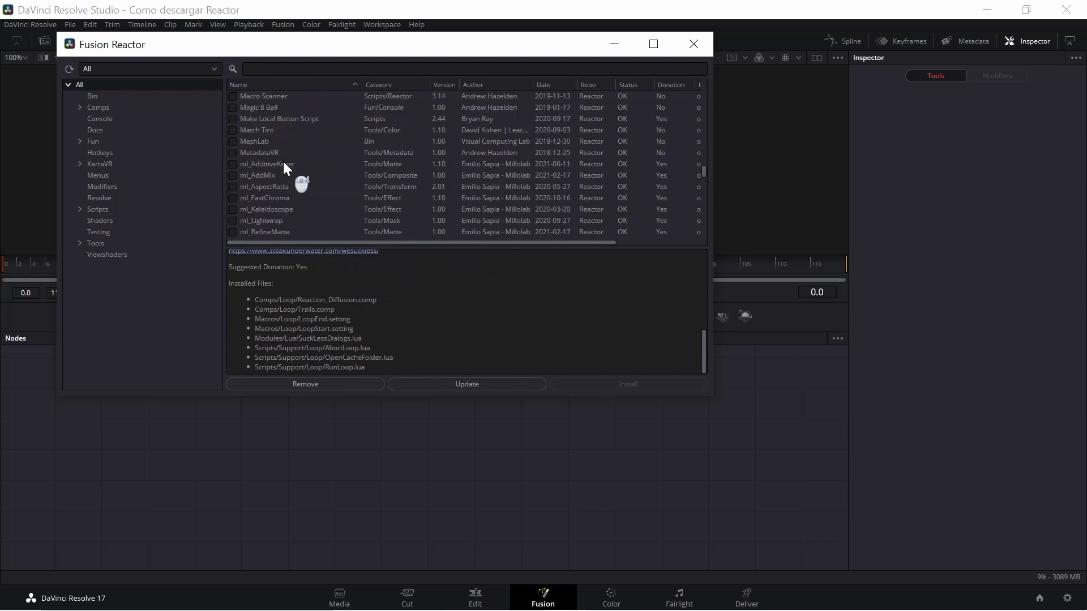
scroll(282, 161, down, 2)
scroll(295, 229, down, 2)
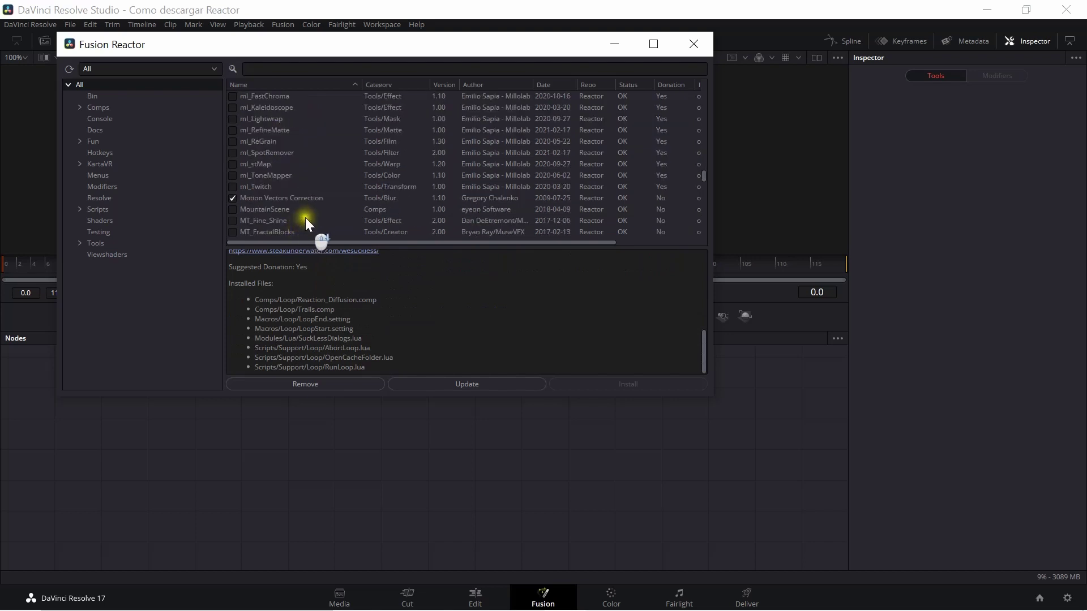
scroll(304, 217, down, 2)
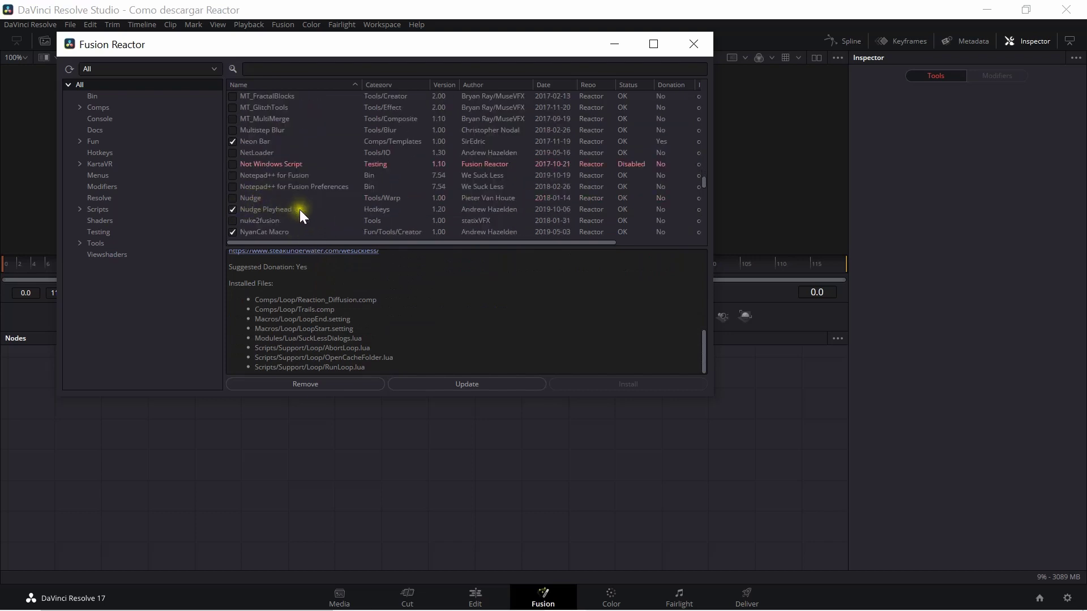
click(260, 208)
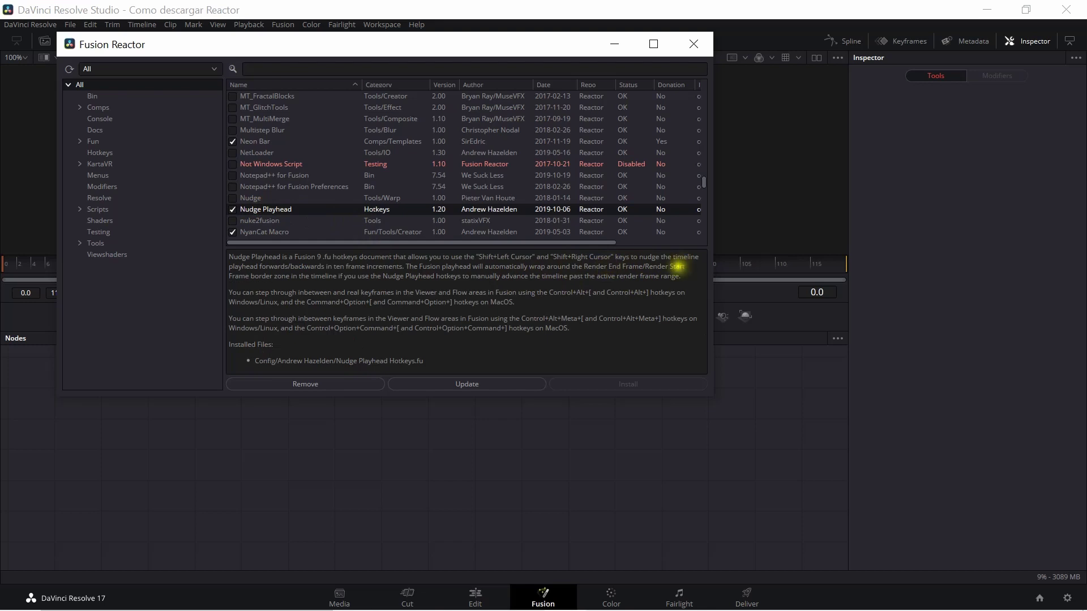
View Objects Created From Particles, then read the Python Script Snippets for Fusion TDs details
scroll(312, 198, down, 1)
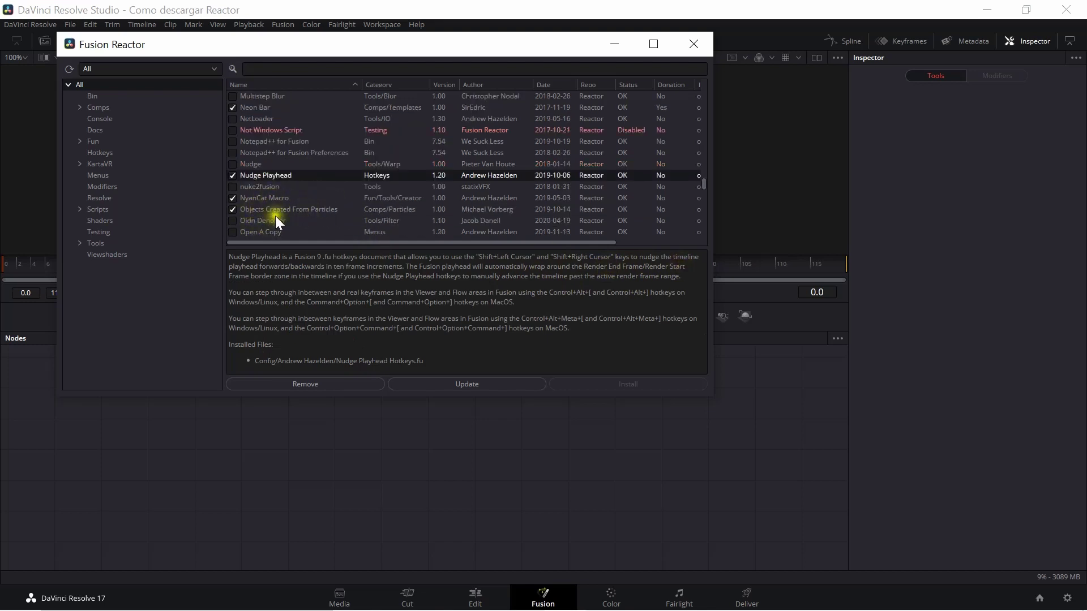
click(313, 208)
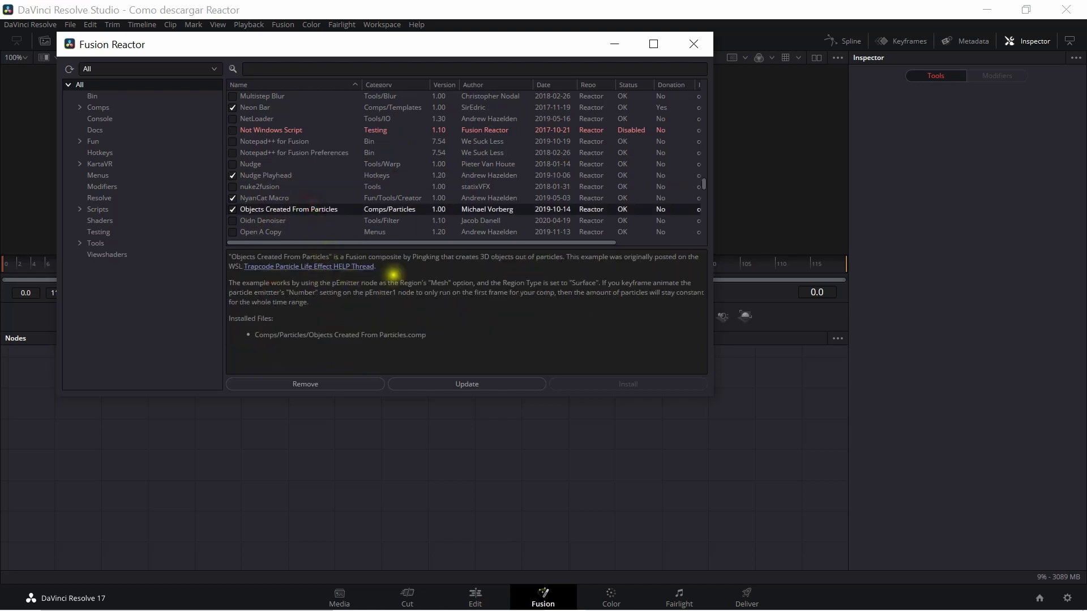
scroll(326, 201, down, 2)
scroll(324, 194, down, 2)
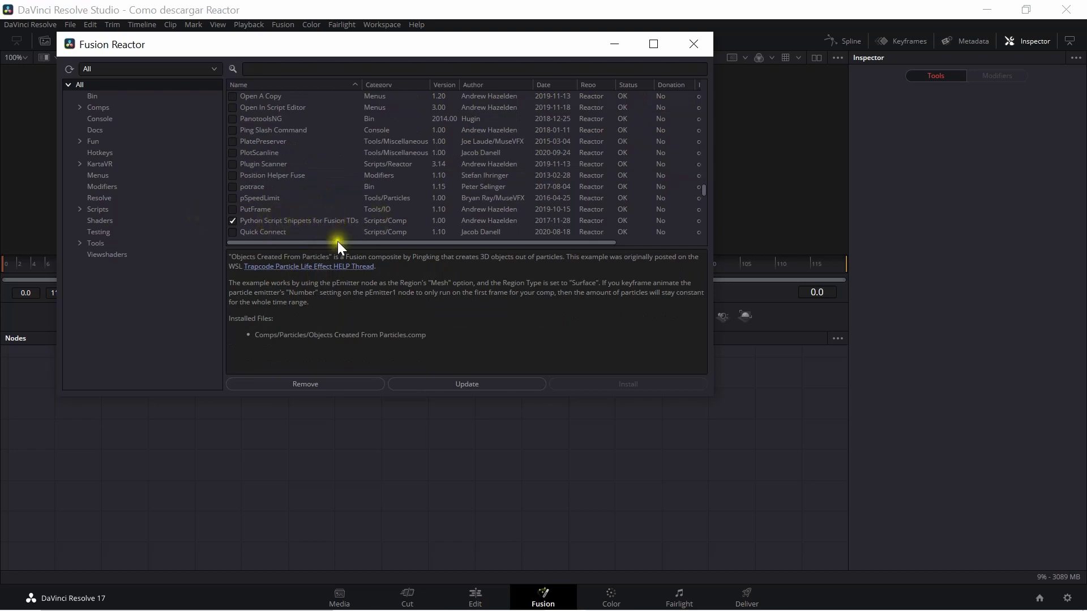
click(318, 221)
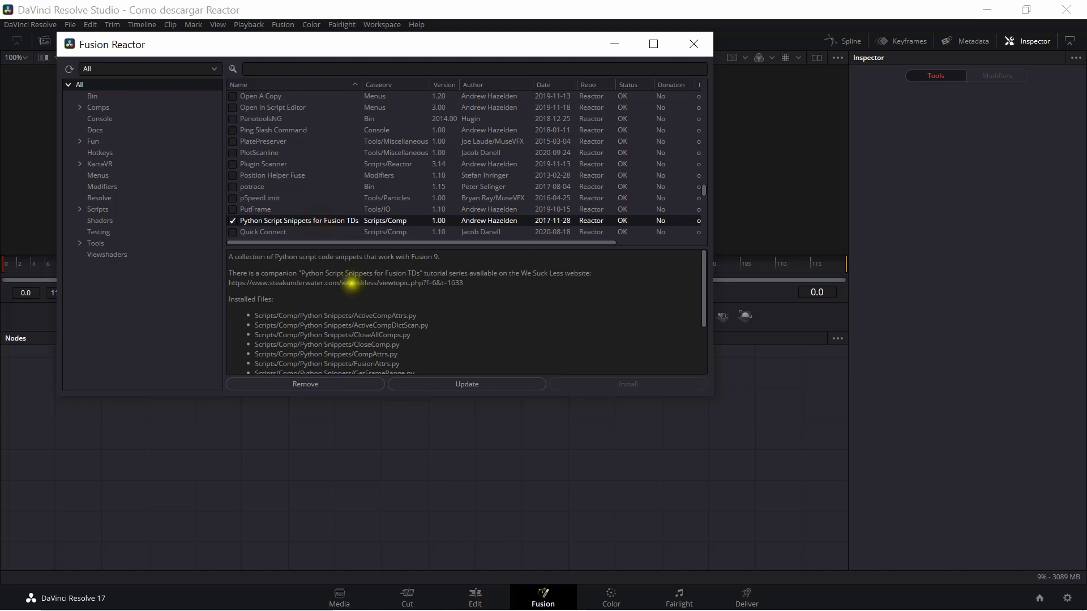
scroll(417, 320, down, 3)
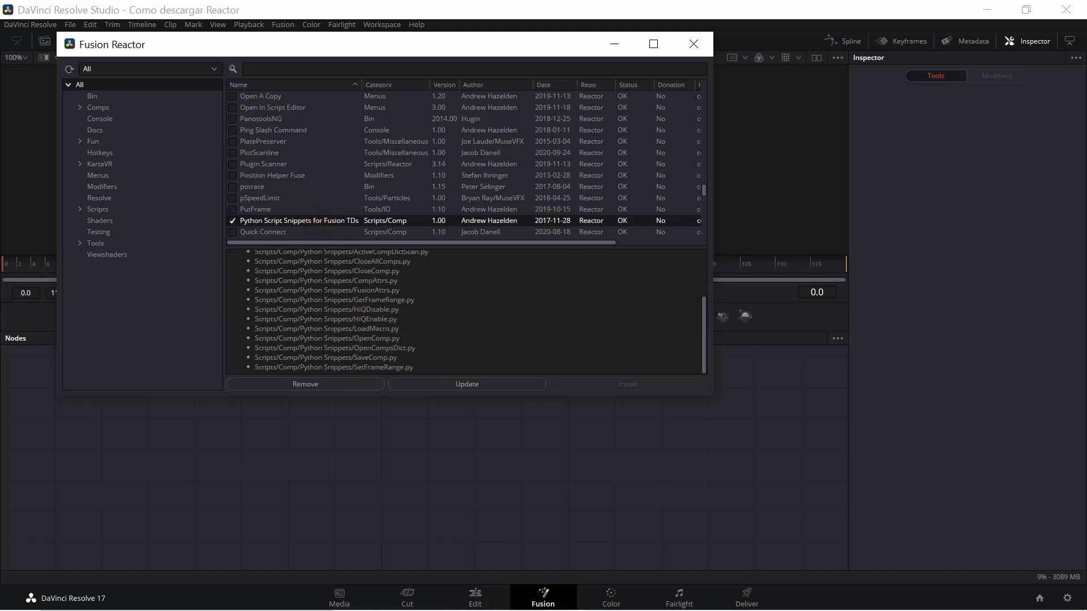
scroll(388, 301, up, 3)
scroll(322, 182, down, 2)
scroll(321, 182, down, 2)
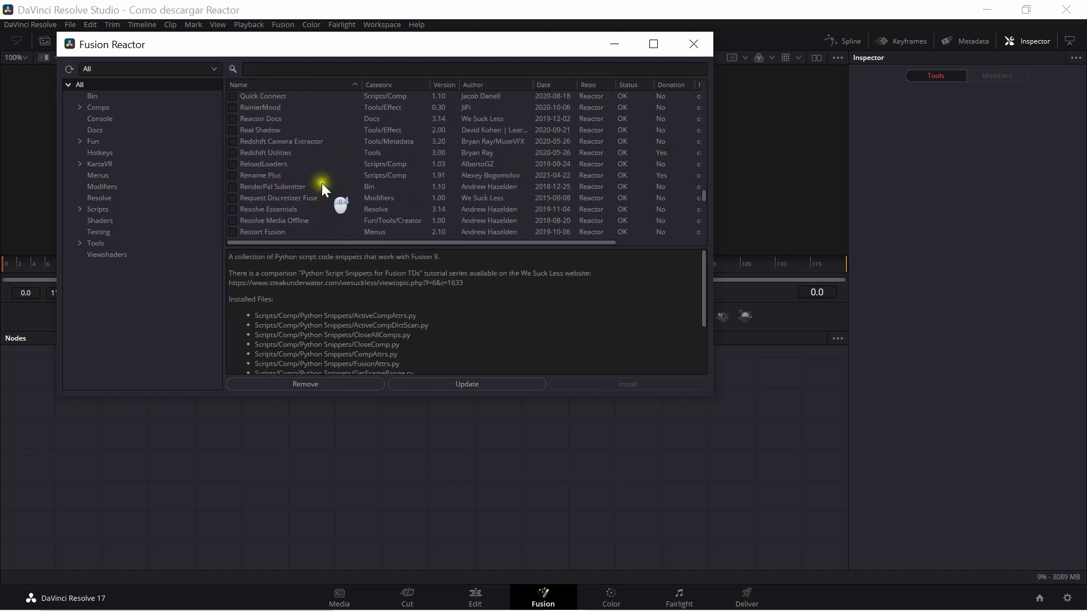
scroll(321, 182, down, 2)
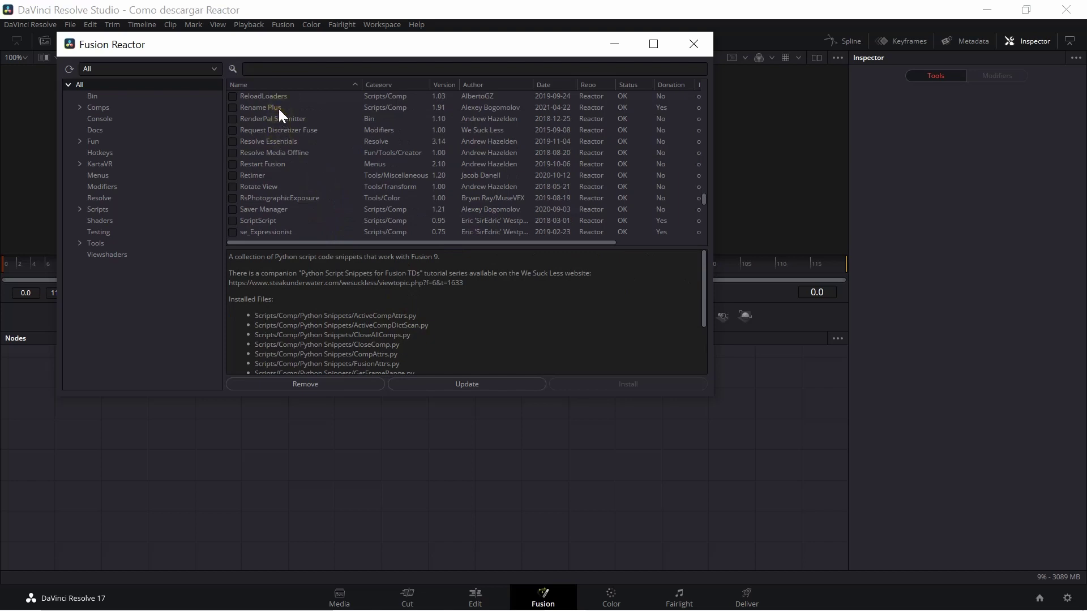
scroll(279, 109, up, 2)
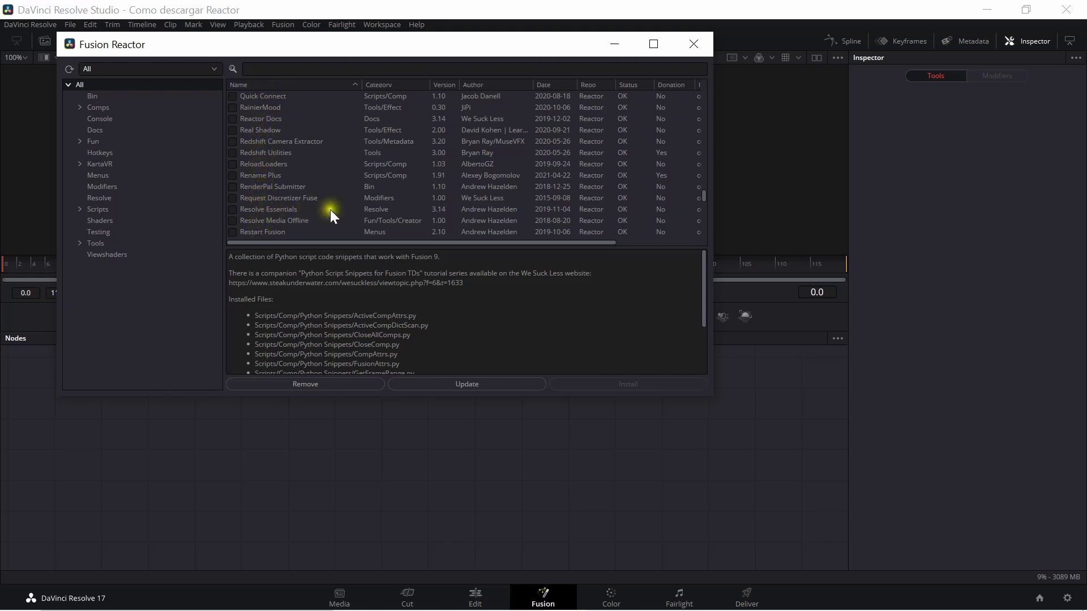
Select the Resolve Essentials package and install it
click(266, 211)
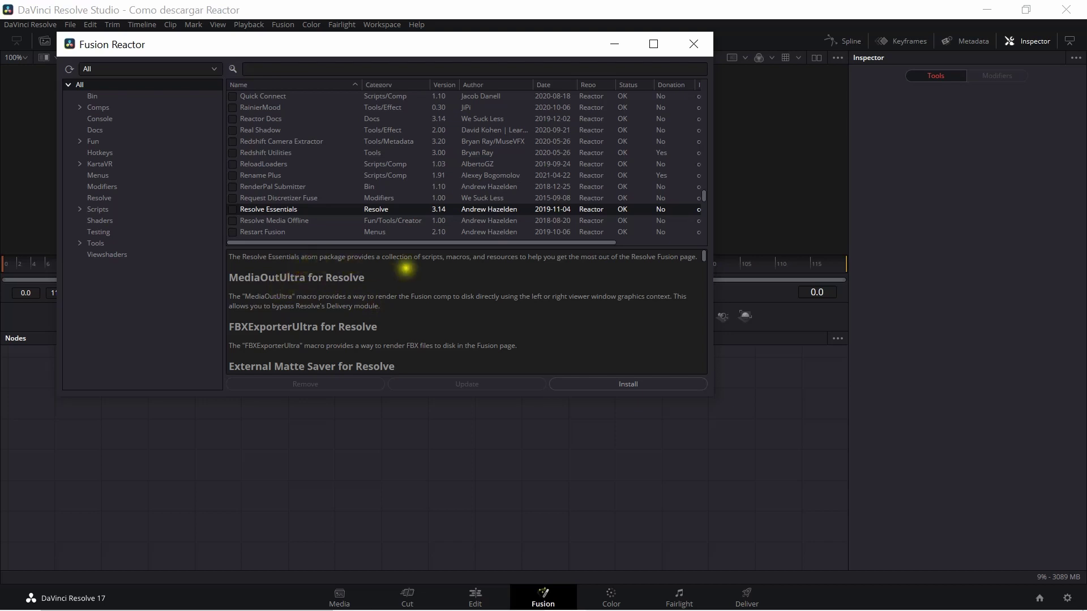
click(232, 209)
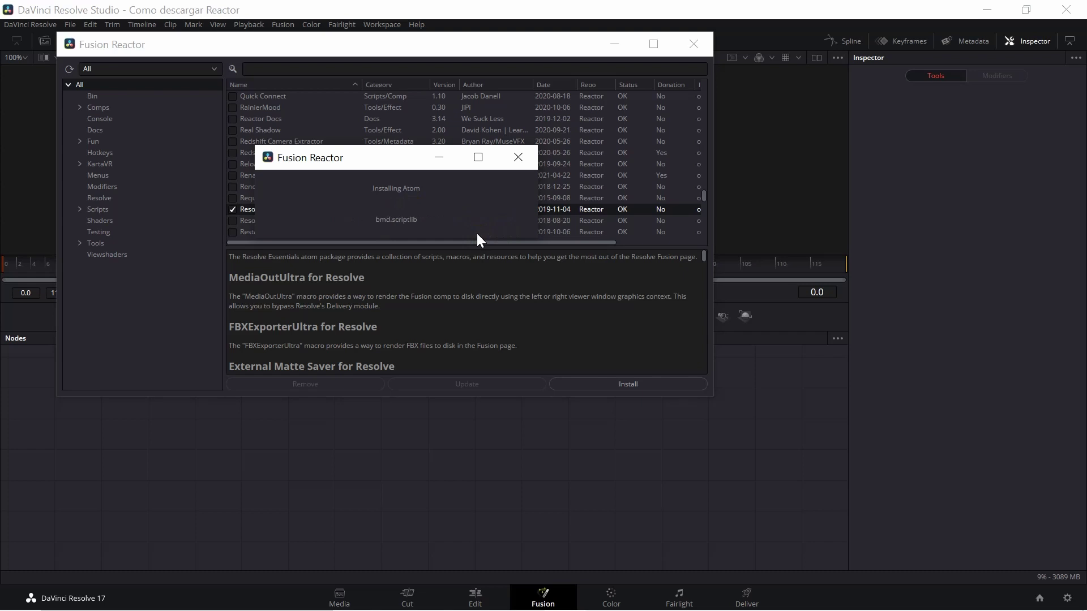
Scroll down the Reactor list and read the Sprut package description
scroll(341, 197, down, 1)
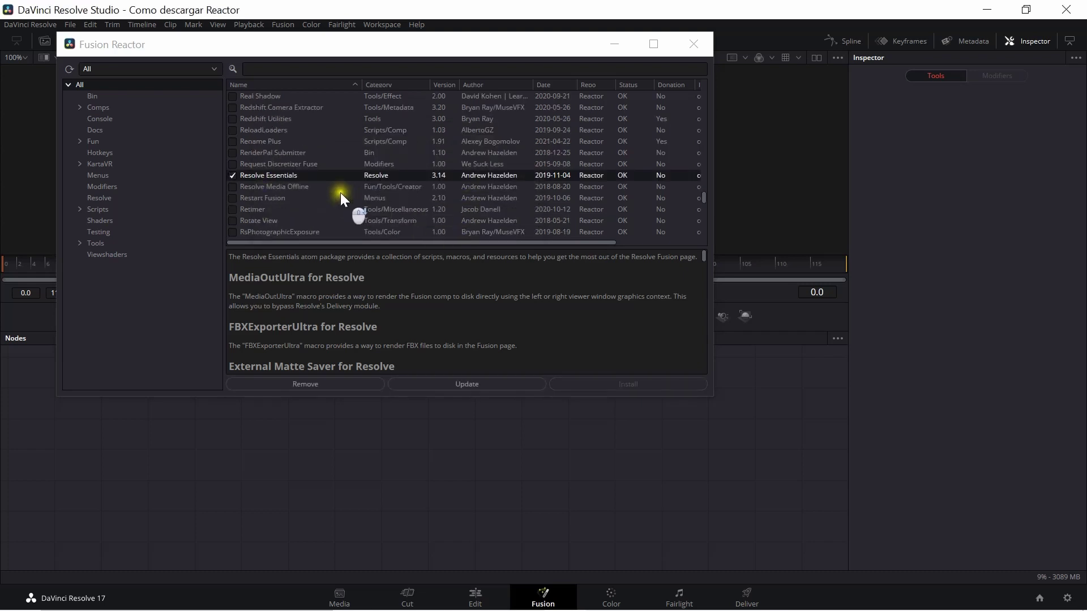
scroll(283, 197, down, 1)
scroll(279, 199, down, 1)
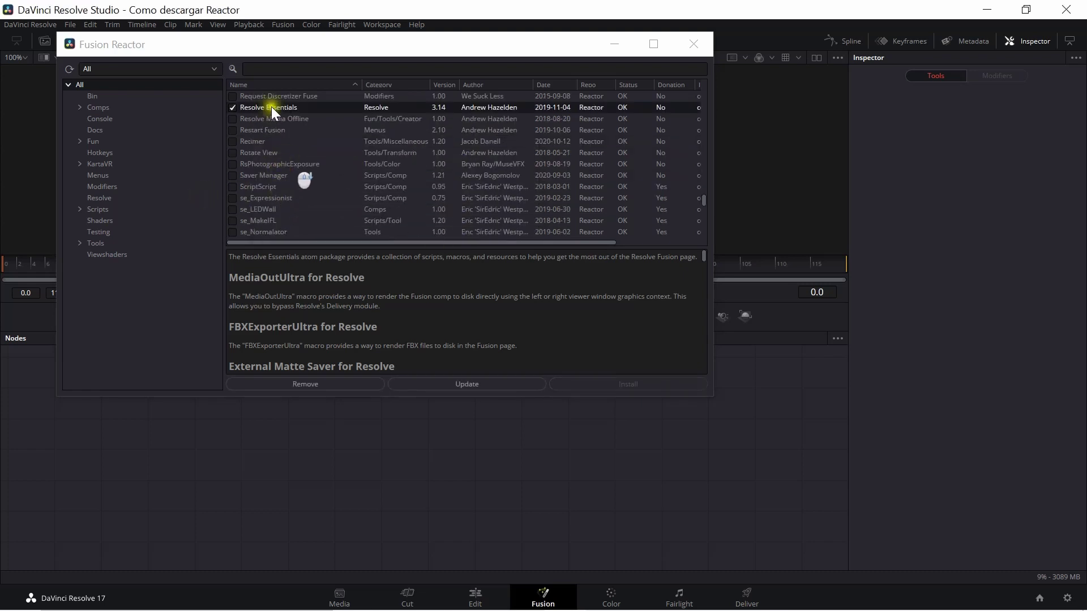
scroll(270, 203, down, 5)
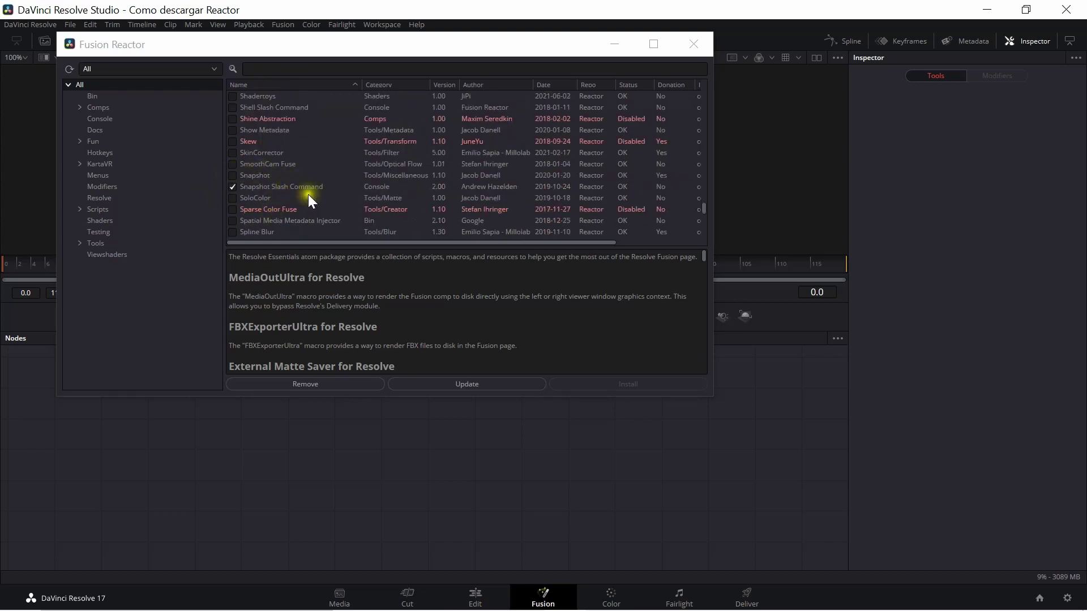
scroll(307, 194, down, 3)
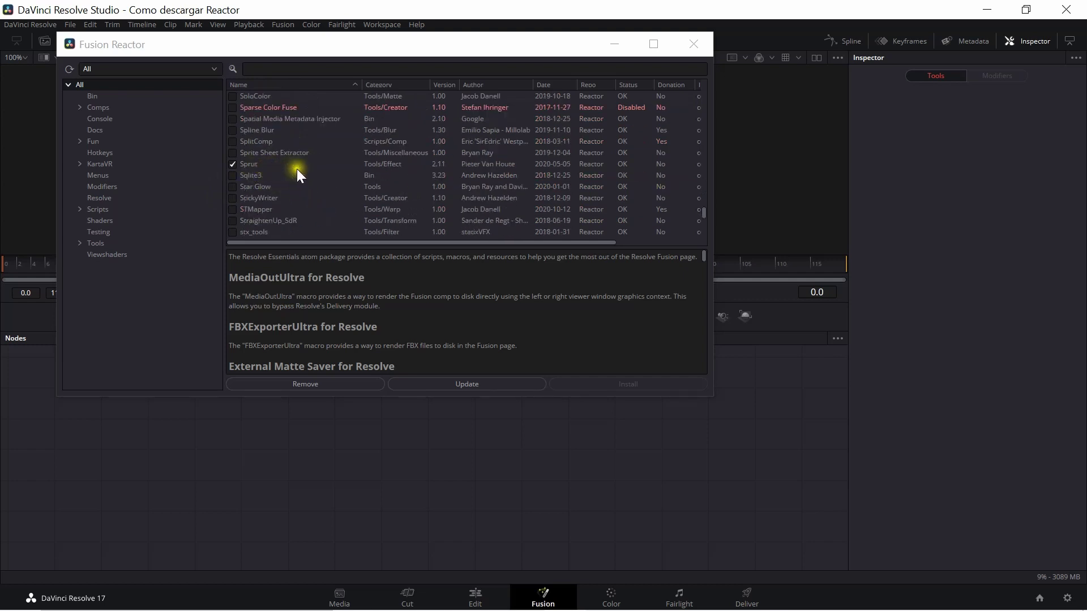
click(380, 165)
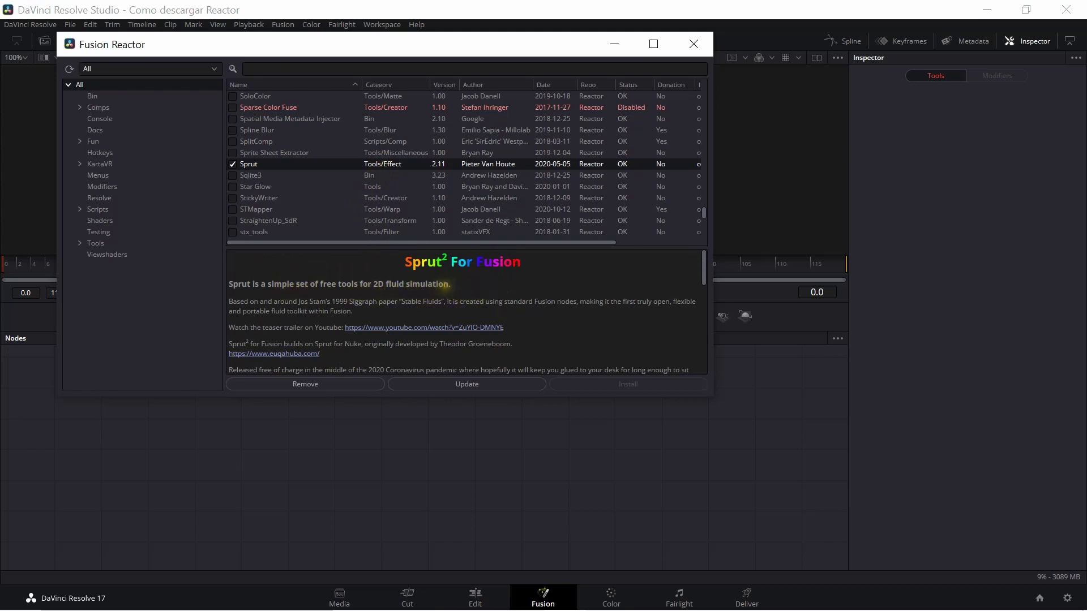
Update the Time Machine Fuse package, answering 'Not right now...' to the donation request
scroll(445, 284, down, 3)
scroll(293, 191, down, 2)
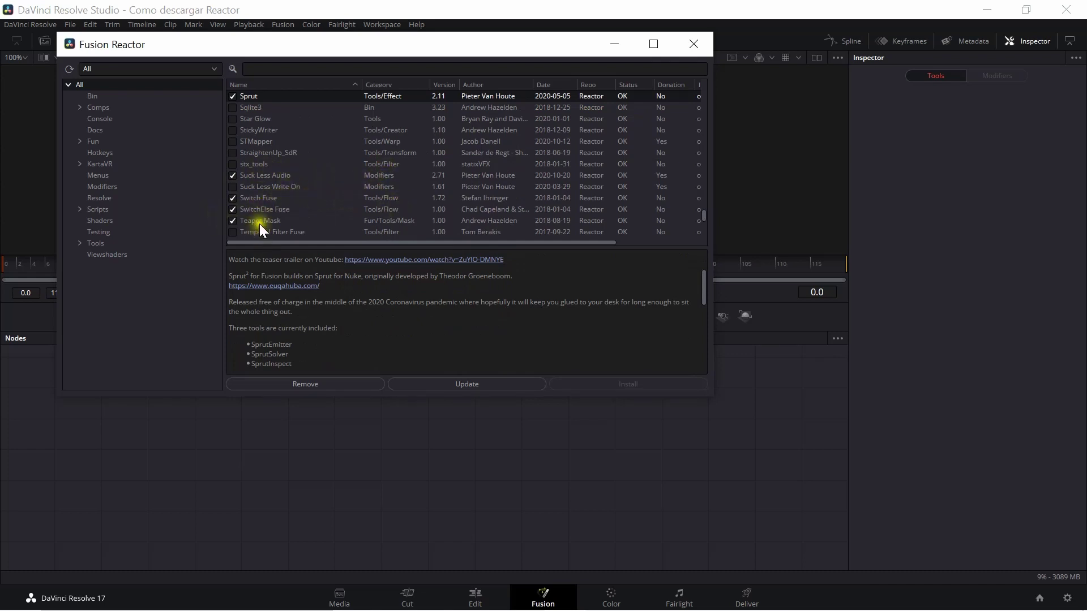
scroll(375, 207, down, 2)
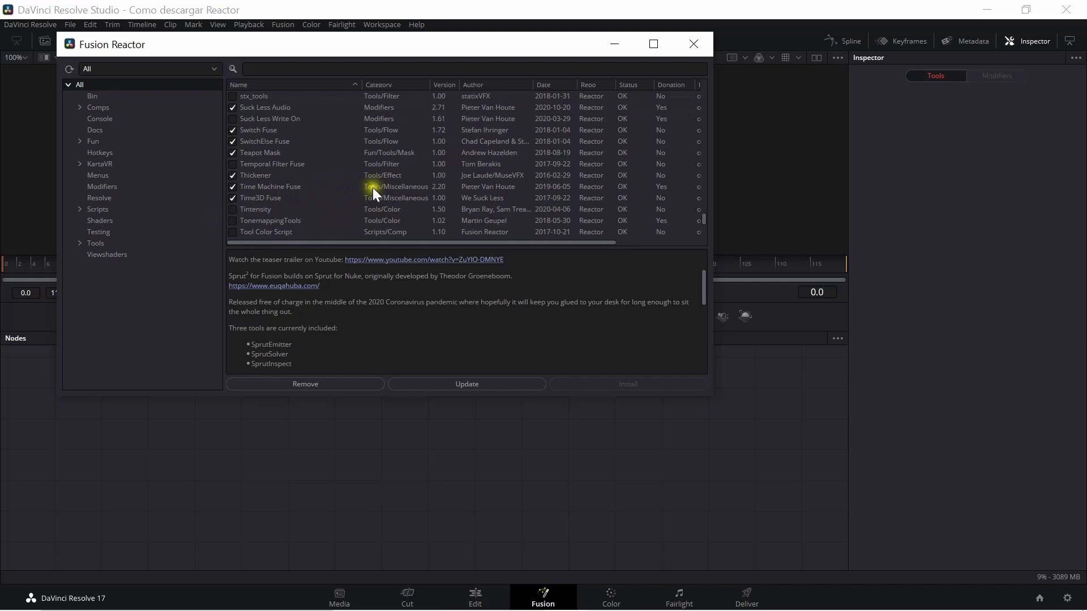
click(372, 188)
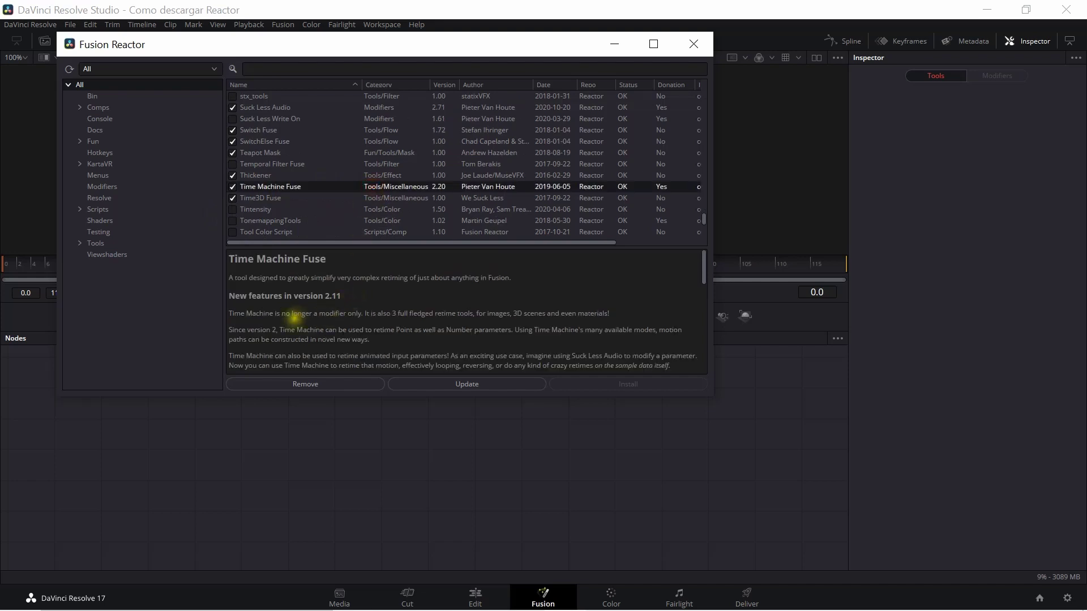
click(498, 384)
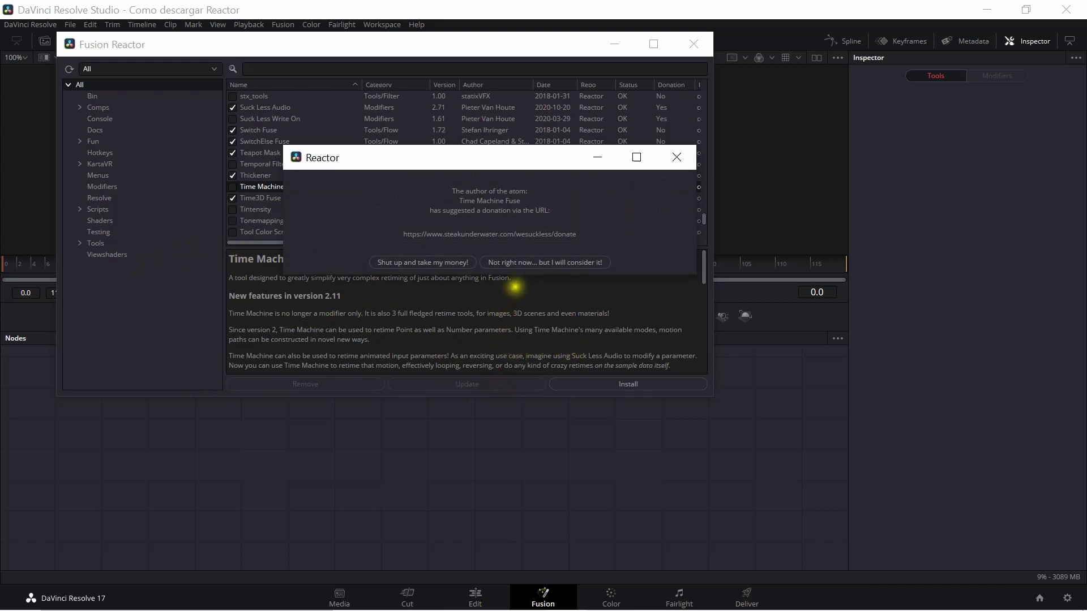
click(525, 262)
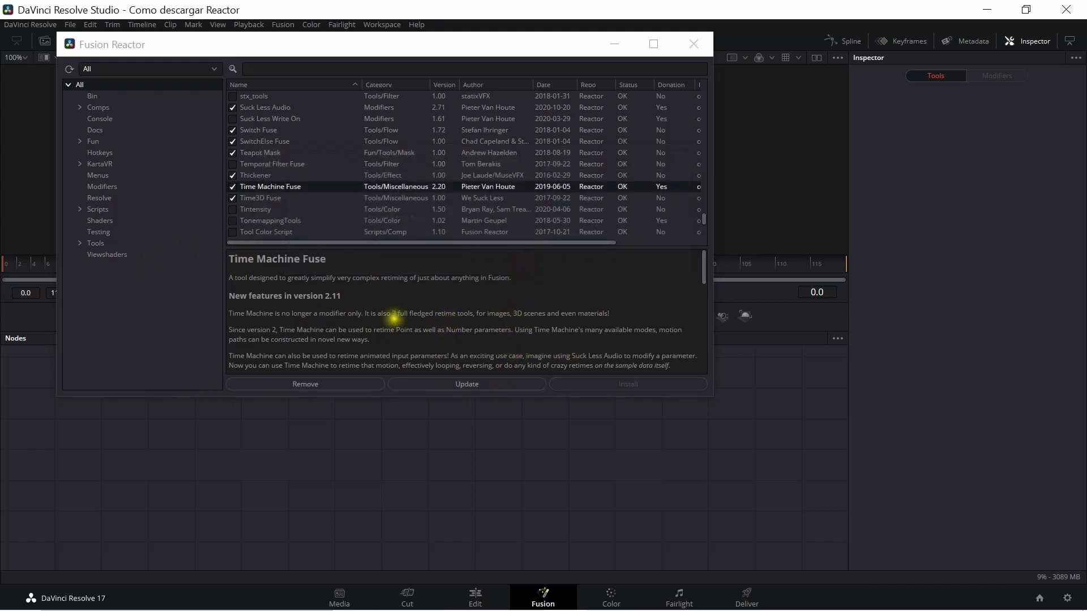
Update the Time3D Fuse package
click(276, 199)
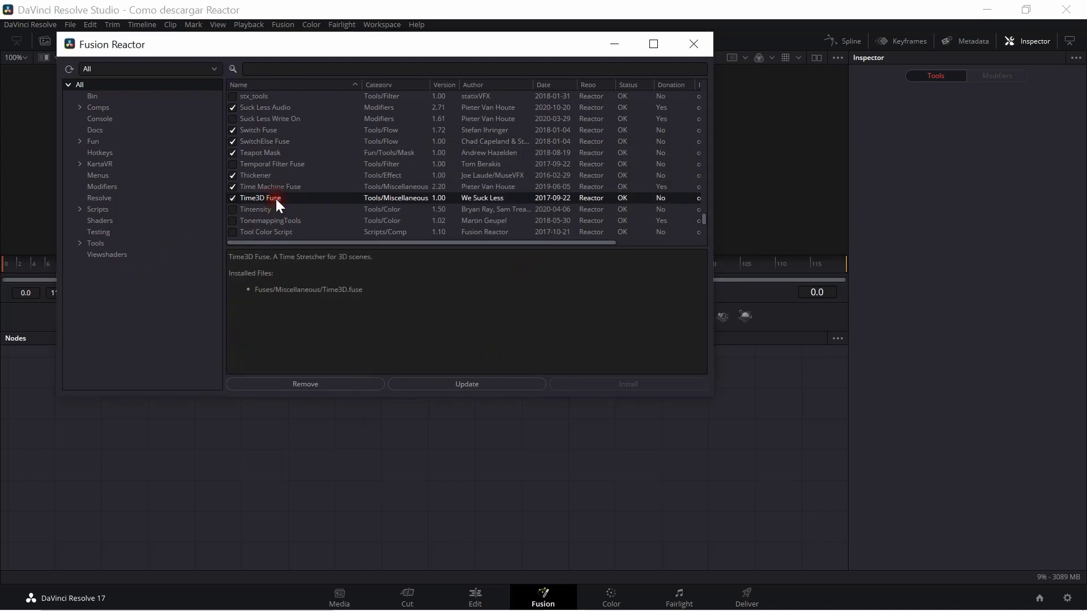
click(485, 381)
scroll(287, 204, down, 3)
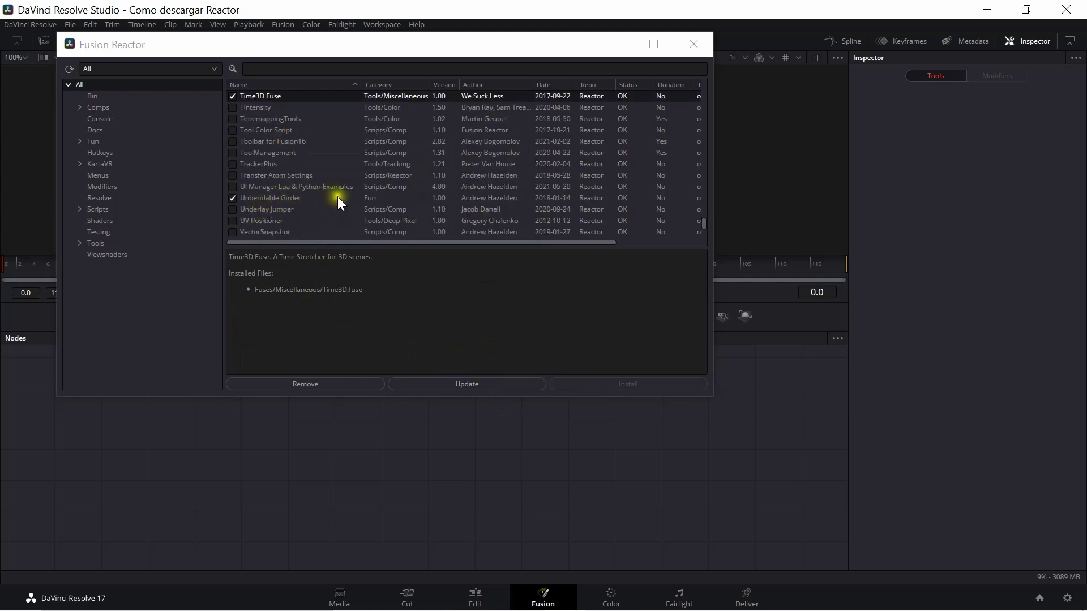
View the Unbendable Girder and VHS package details
click(371, 198)
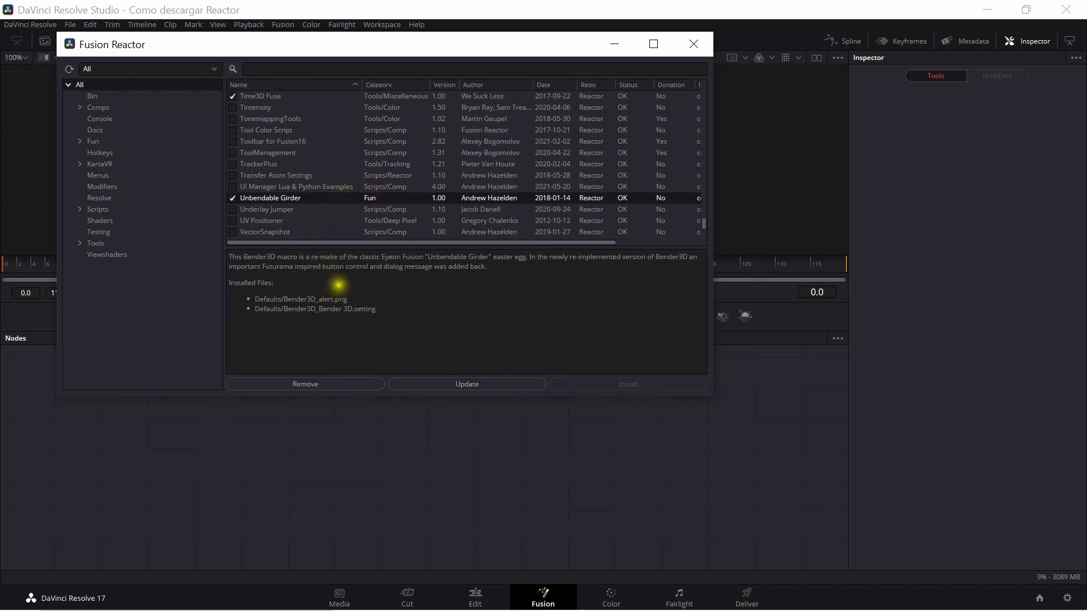
scroll(299, 199, down, 1)
scroll(297, 198, down, 1)
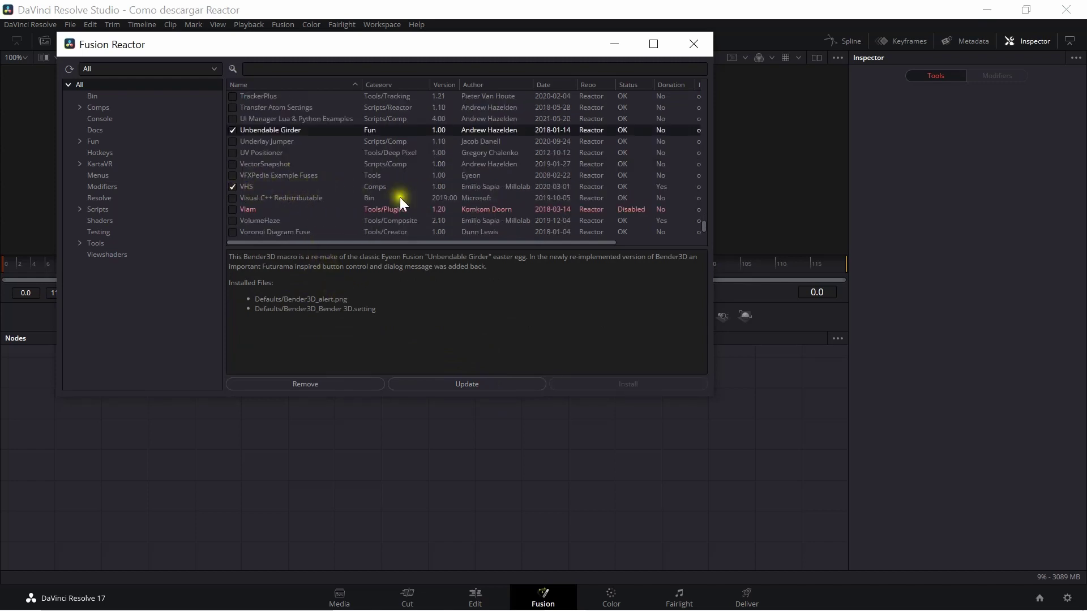
click(379, 188)
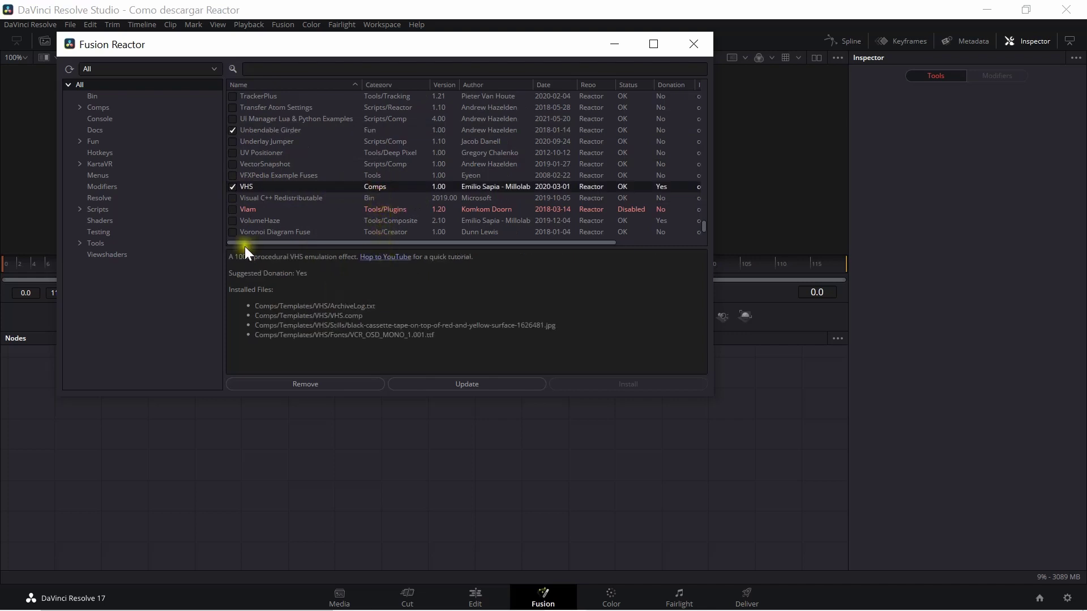
Open the VHS package's YouTube tutorial and start the VHS Template walkthrough playing
click(378, 258)
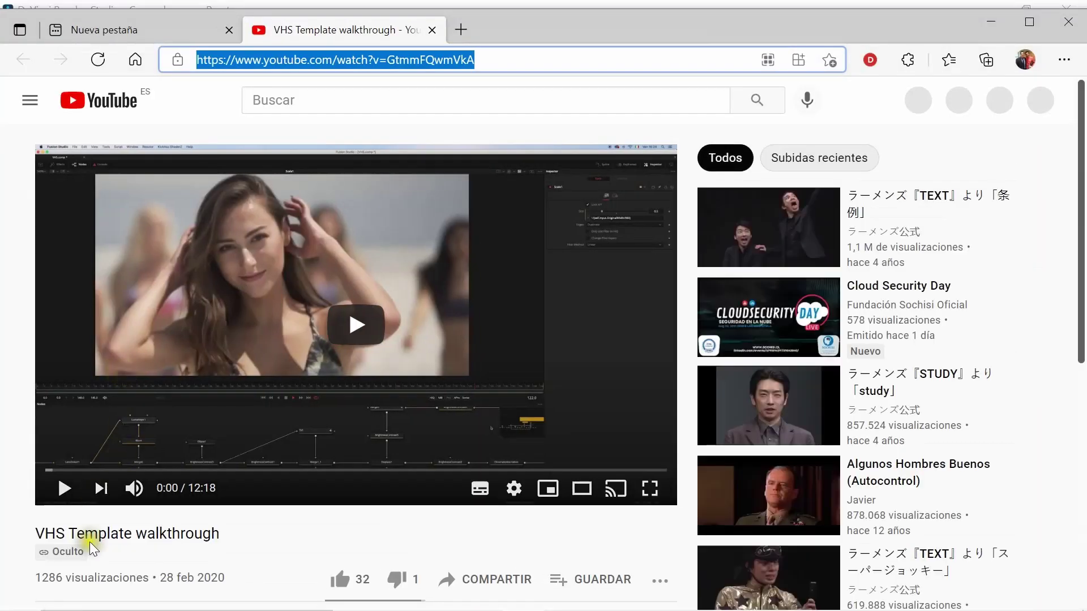
mouse_move(157, 599)
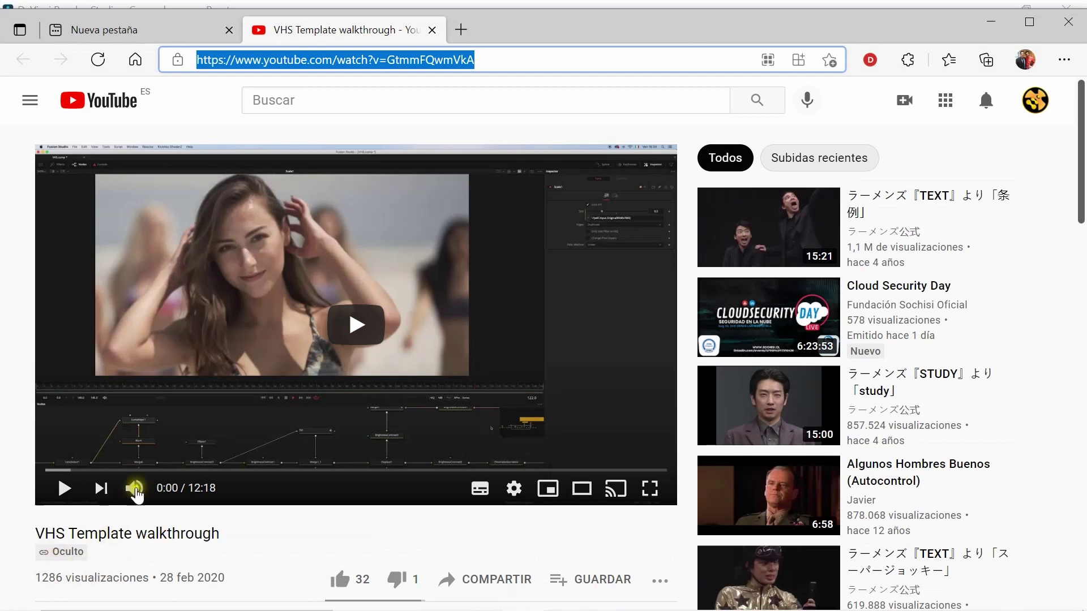
click(356, 340)
click(355, 341)
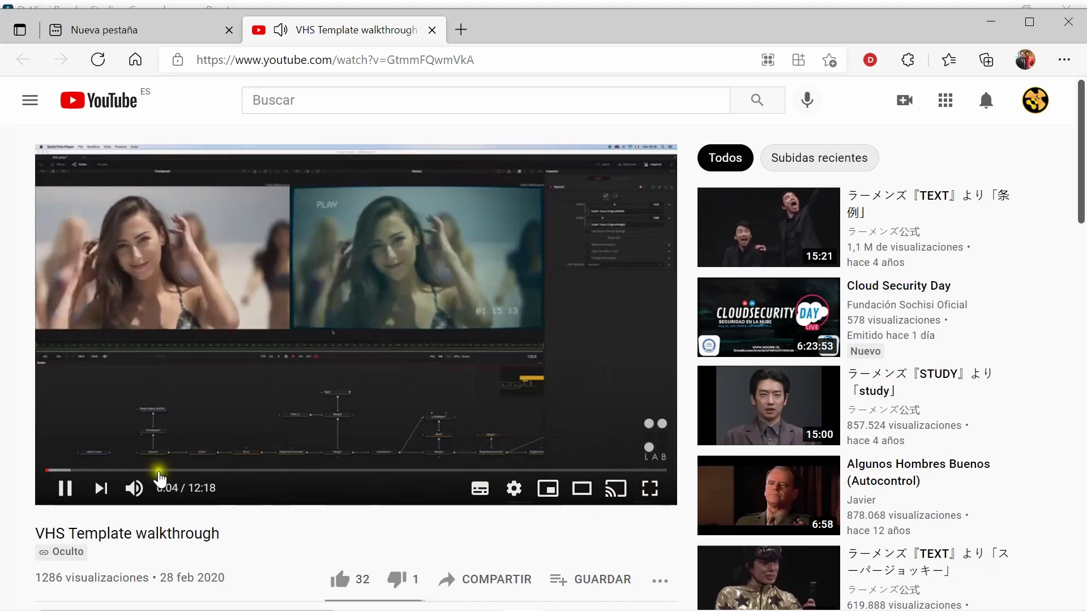
Watch it briefly full screen, then return to the watch page and scroll to the channel info
click(649, 488)
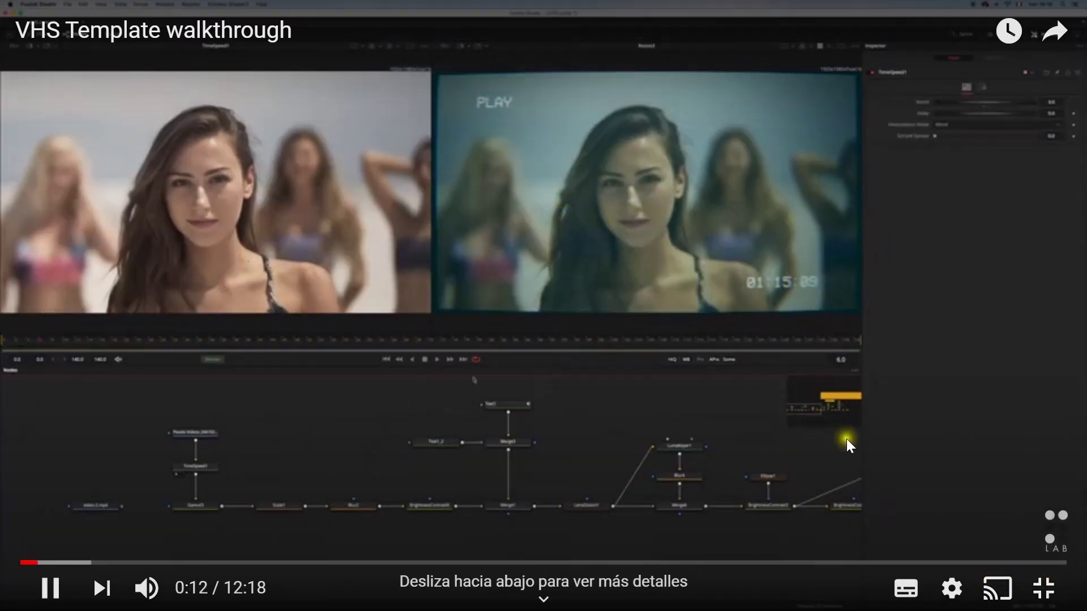
click(1043, 588)
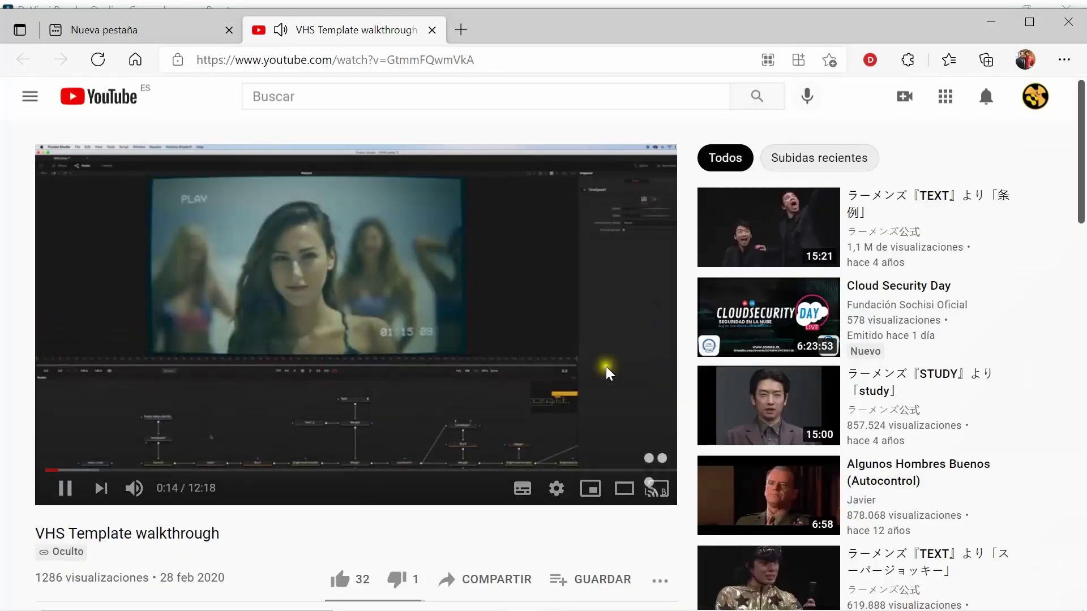
scroll(144, 485, down, 3)
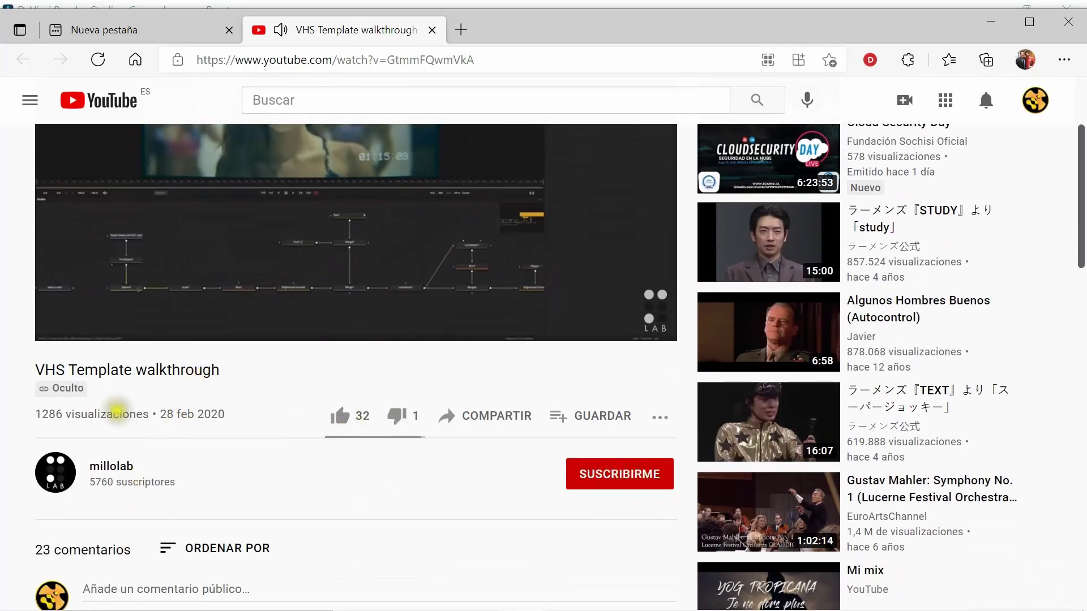
Go to the uploader's YouTube channel page and scroll down through it
click(111, 467)
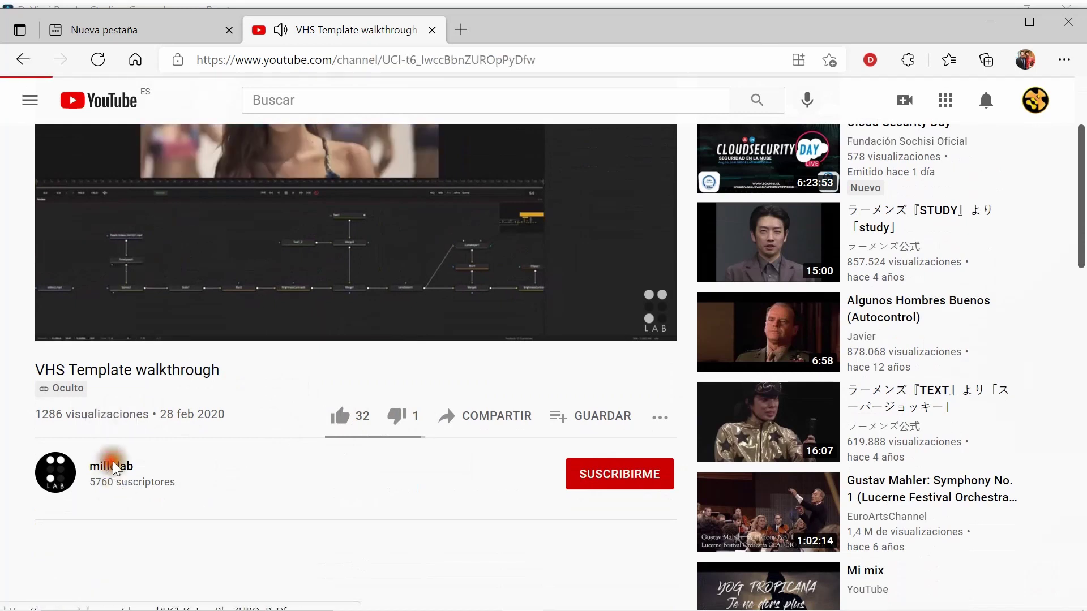
scroll(264, 329, down, 2)
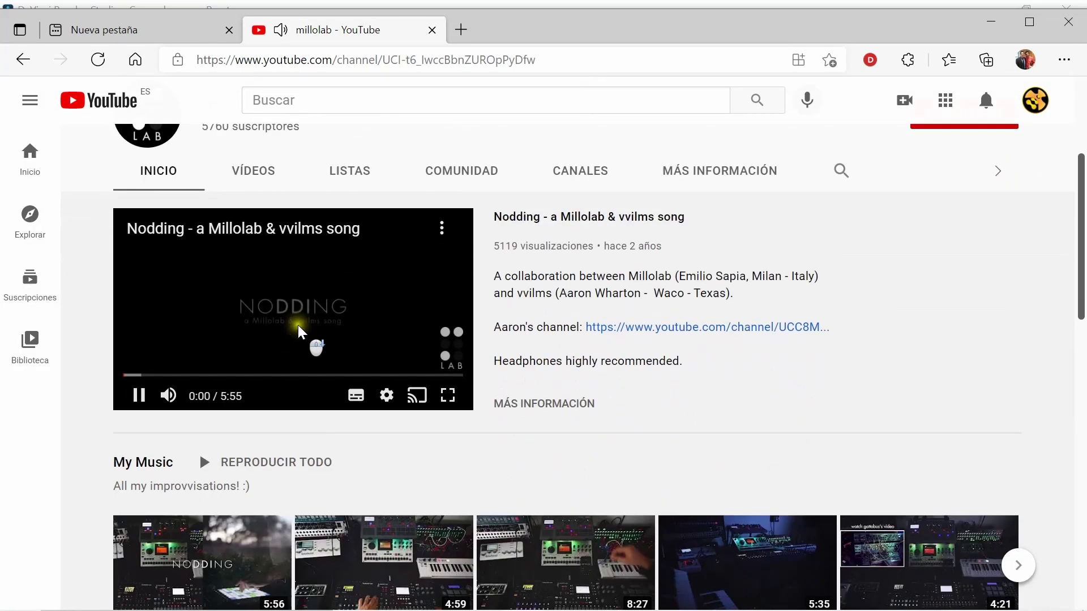
scroll(224, 374, down, 2)
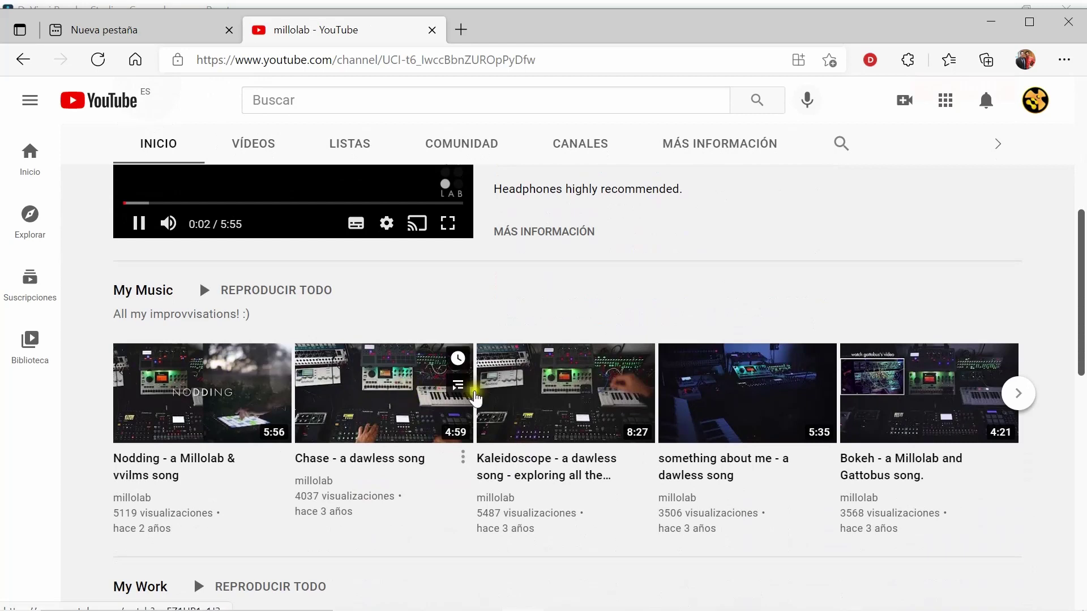
scroll(905, 379, down, 2)
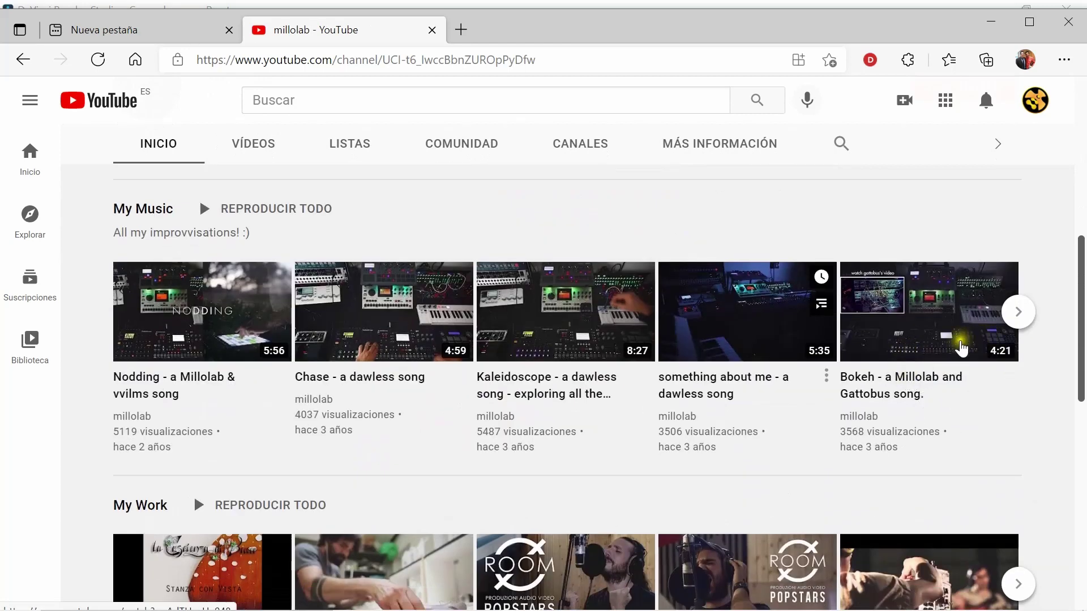
Show the channel's VÍDEOS tab and scroll through the grid of all uploaded videos
click(249, 145)
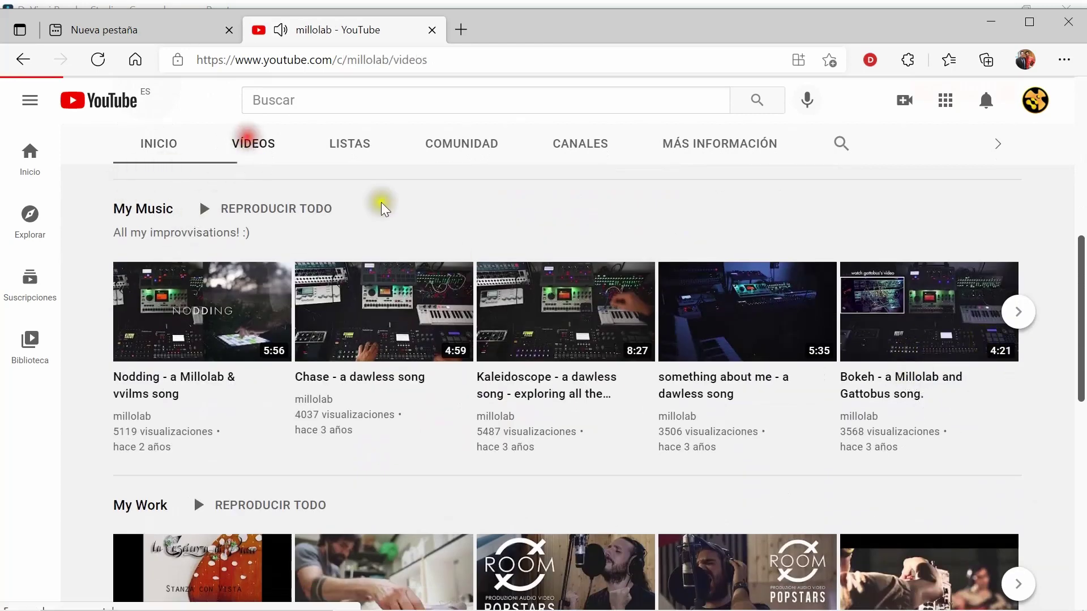
scroll(430, 300, down, 4)
scroll(399, 331, down, 2)
scroll(398, 324, down, 10)
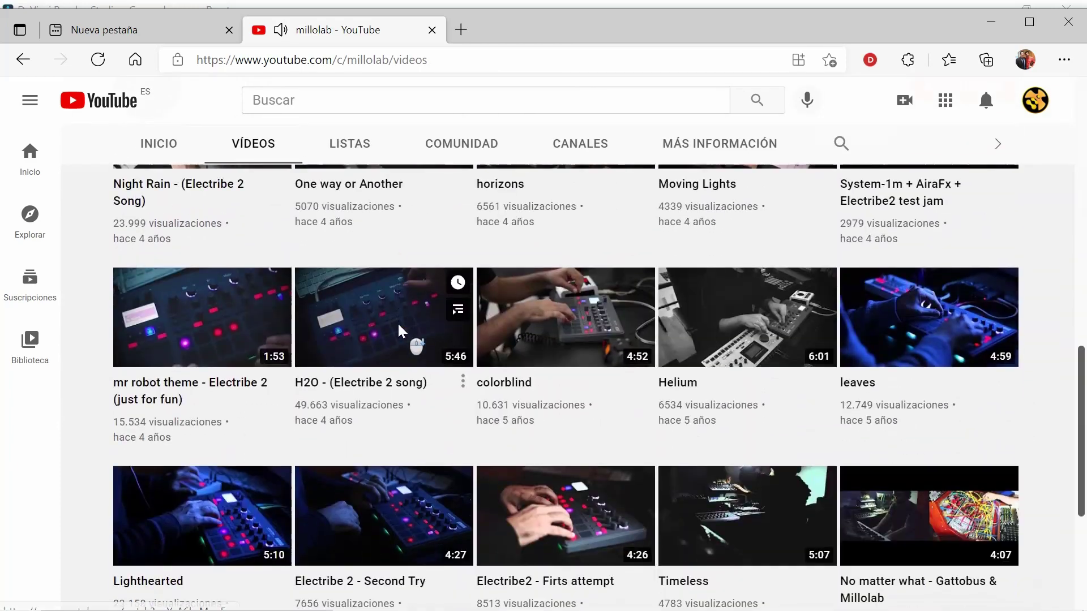
scroll(398, 324, down, 6)
scroll(398, 323, down, 2)
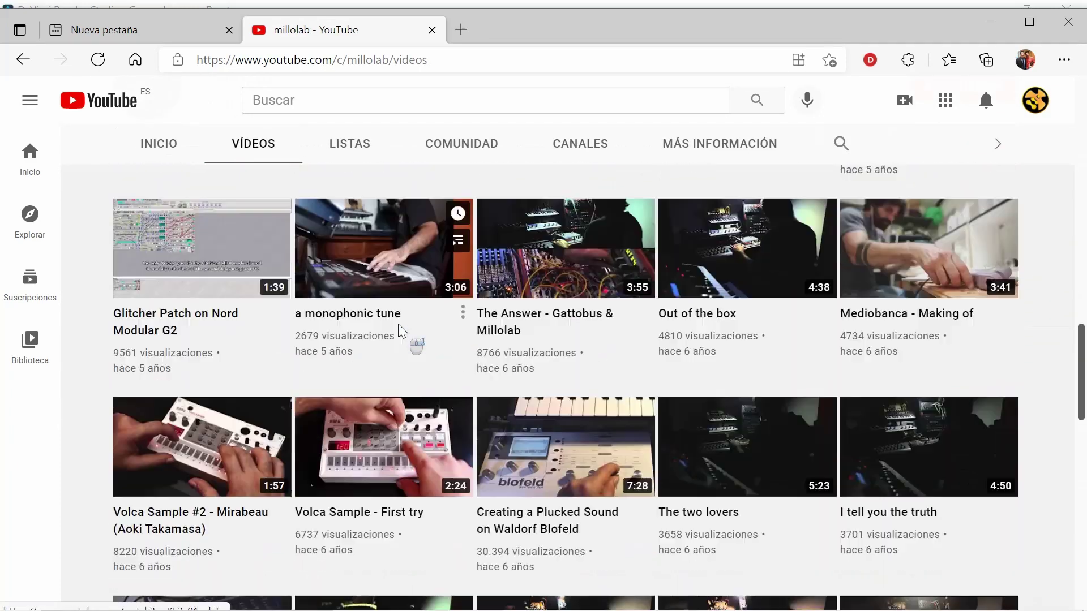
scroll(399, 324, down, 3)
scroll(399, 324, down, 6)
scroll(398, 323, down, 1)
scroll(398, 323, down, 3)
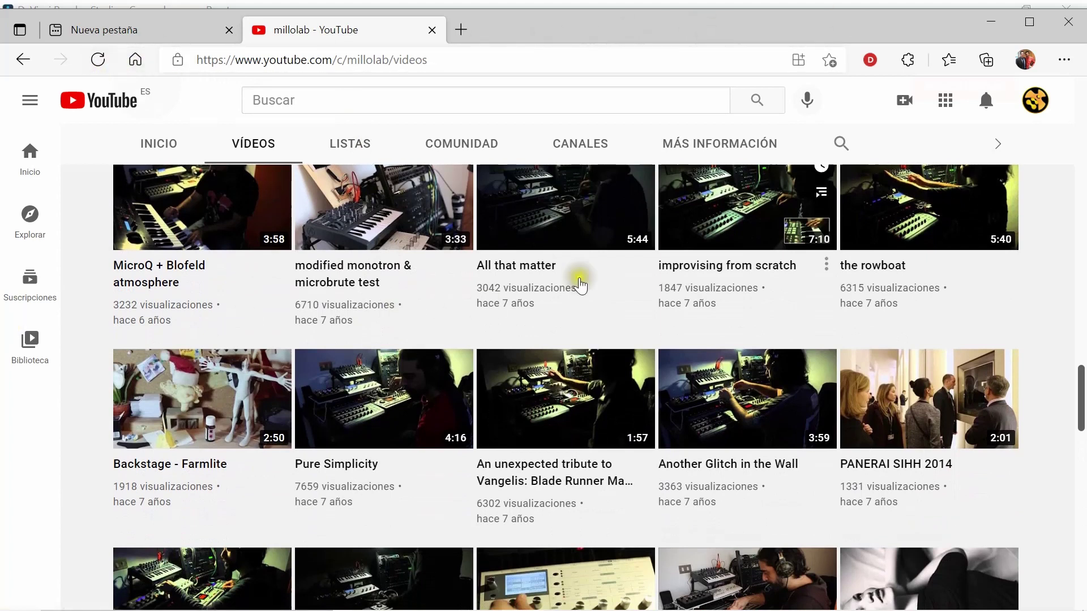
Close the browser and the Fusion Reactor window, then show the Effects Library
click(1067, 31)
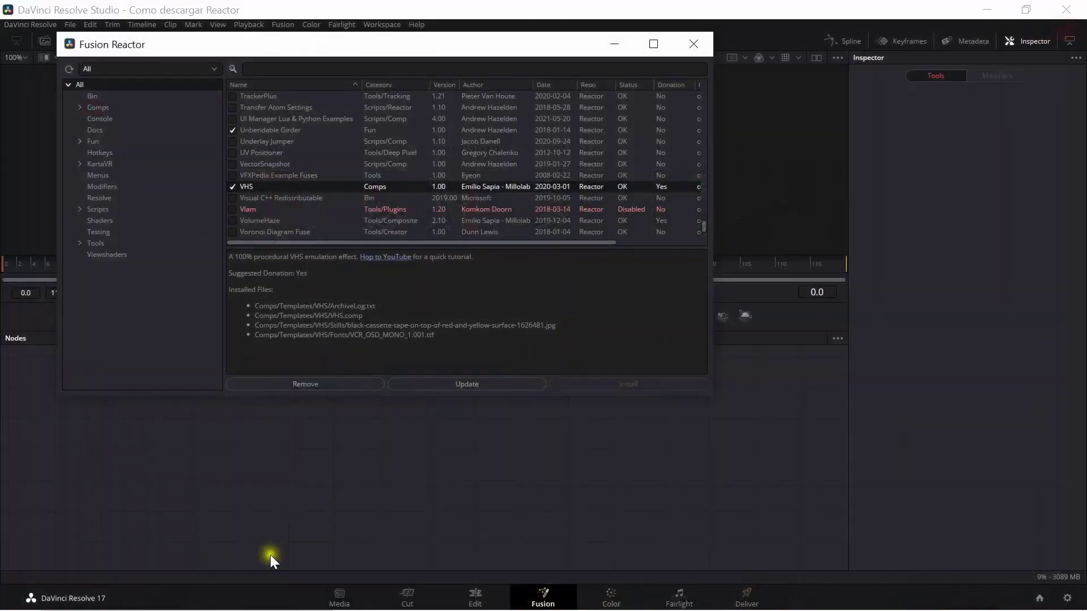
scroll(362, 176, down, 2)
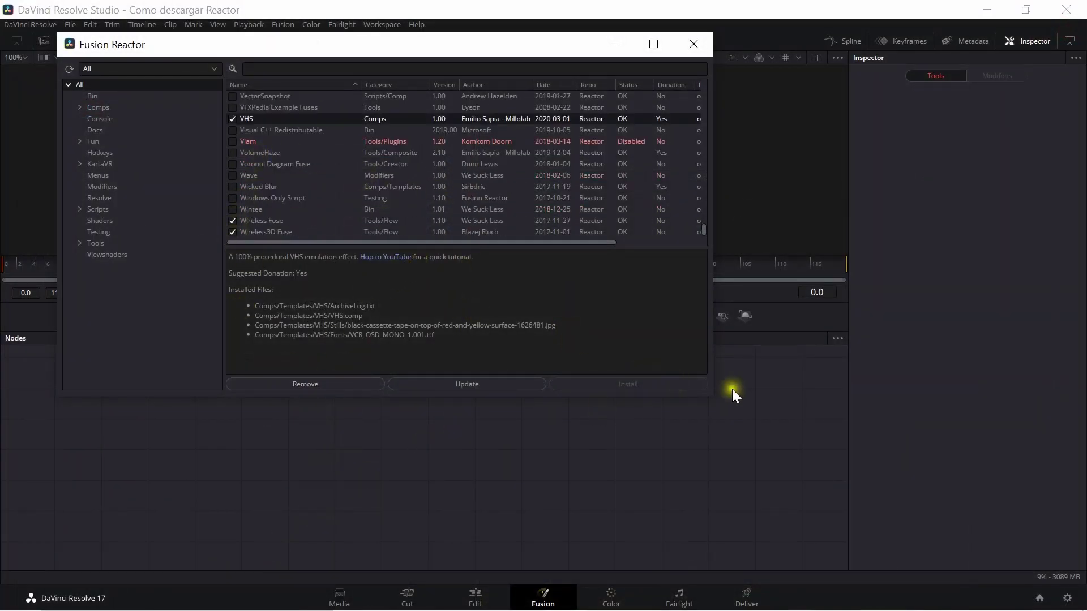
click(695, 46)
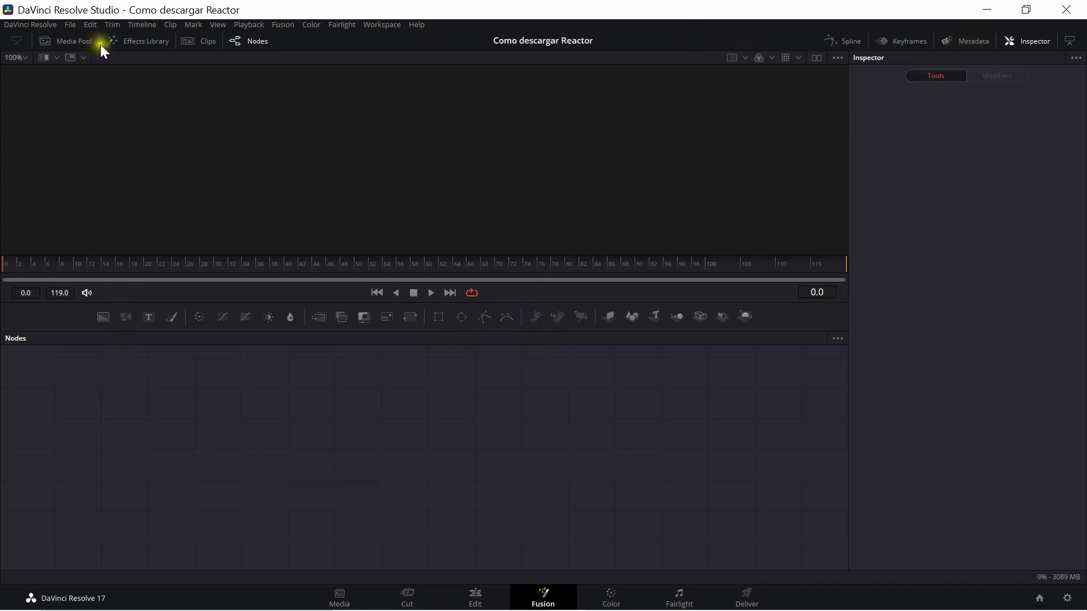
click(144, 43)
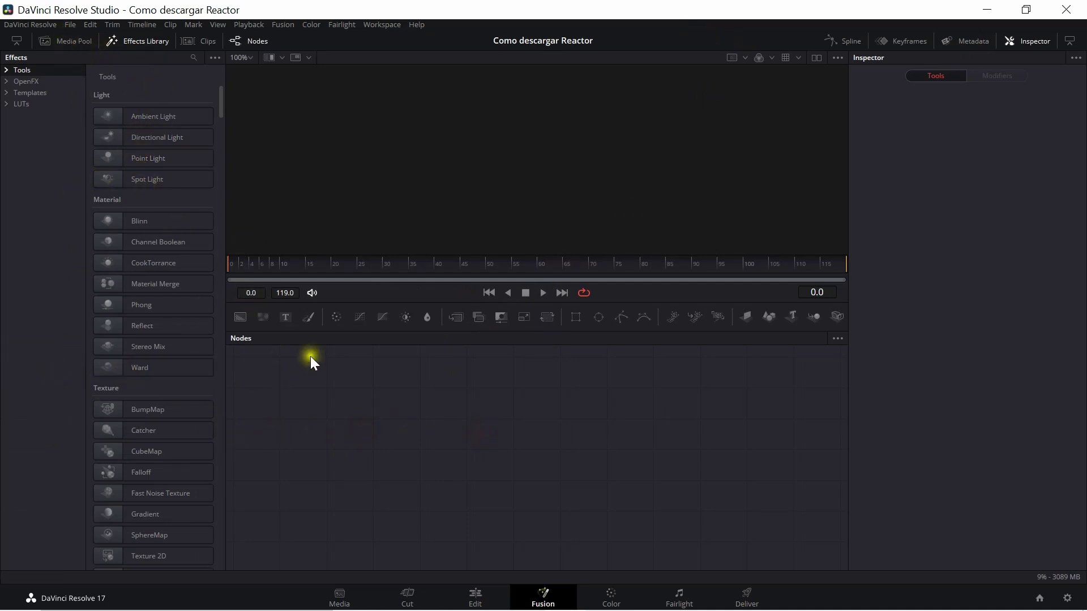
Hide the Effects Library, add an Audio Waveform (AWF) node via 'aud' search, and move it lower-right
click(144, 43)
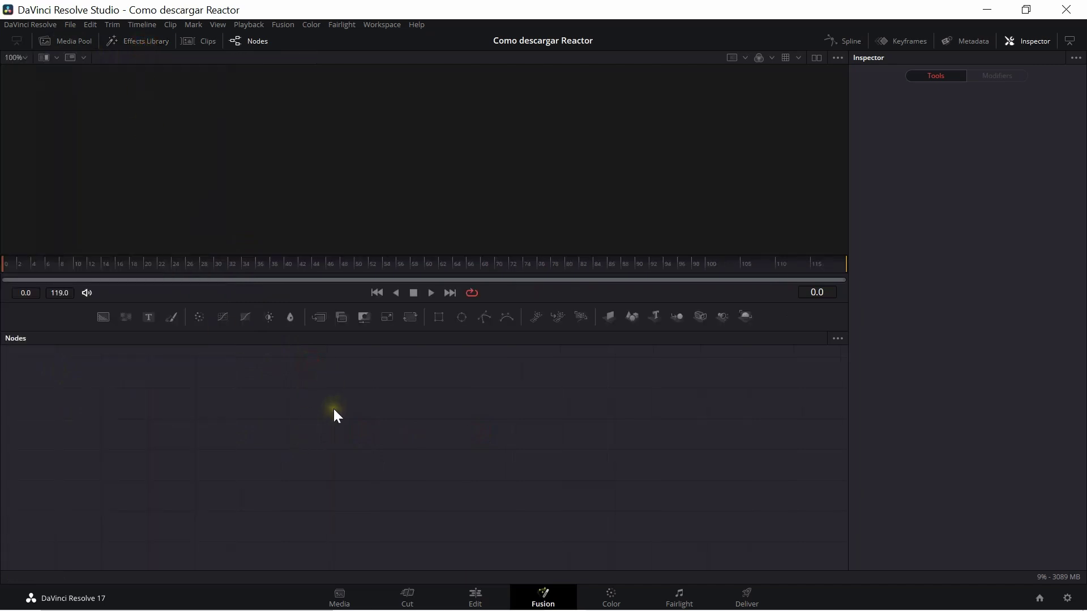
key(shift+space)
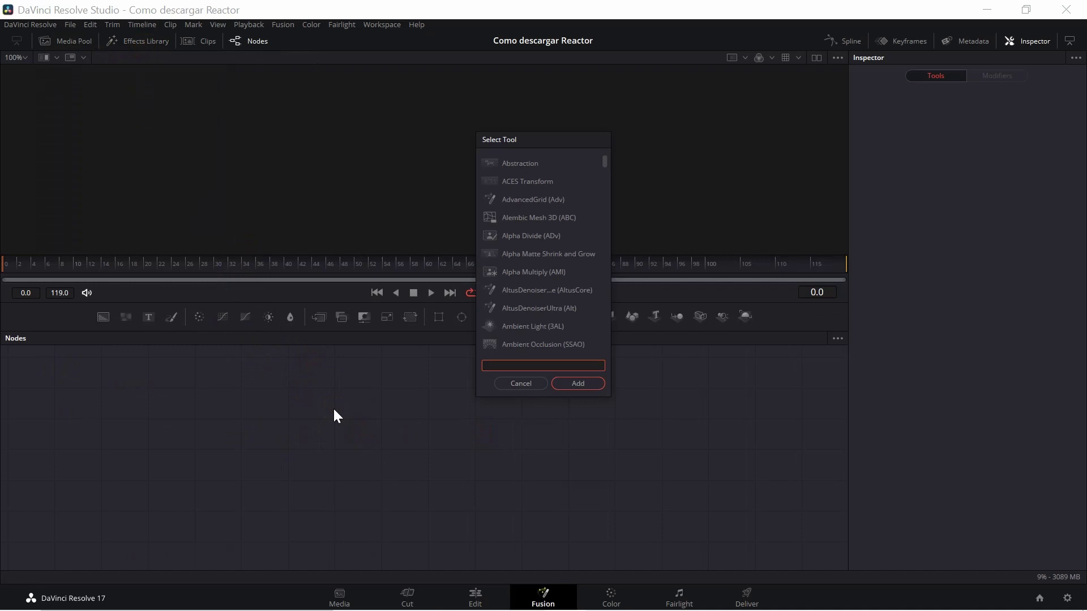
text(aud)
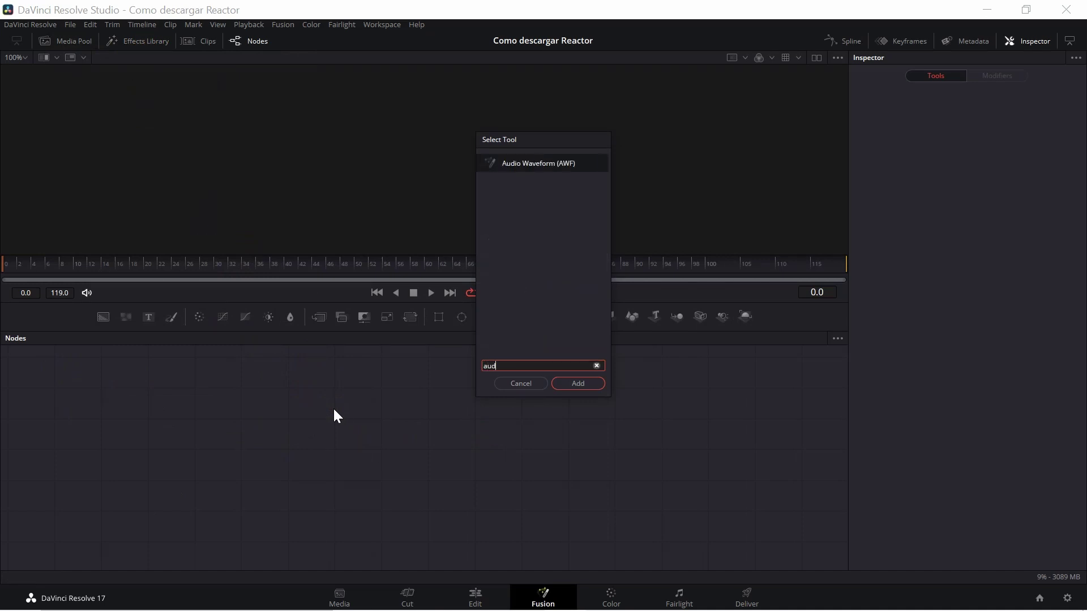
click(539, 164)
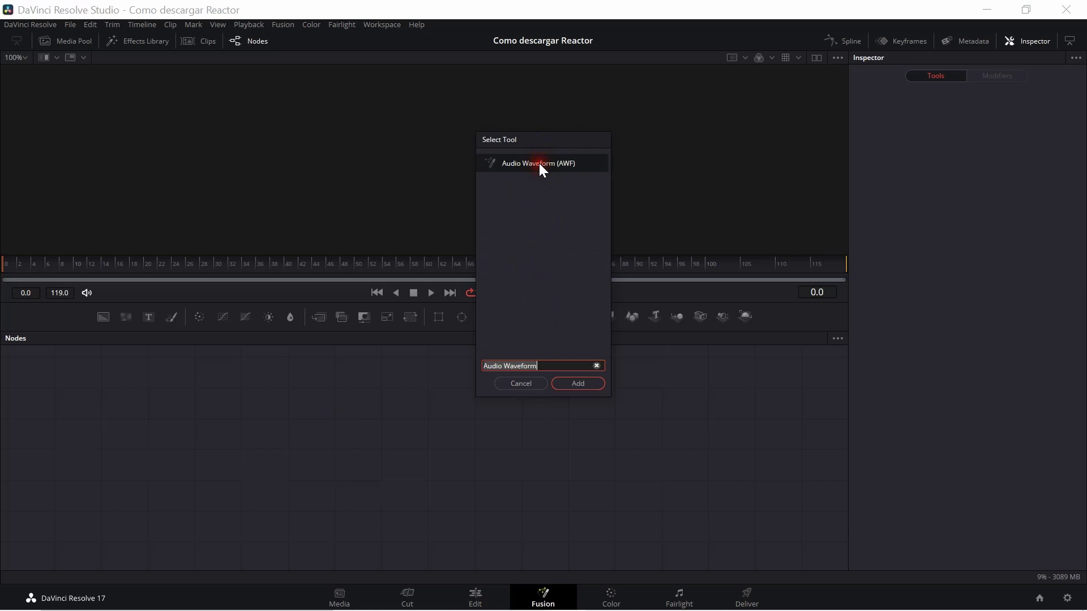
click(570, 387)
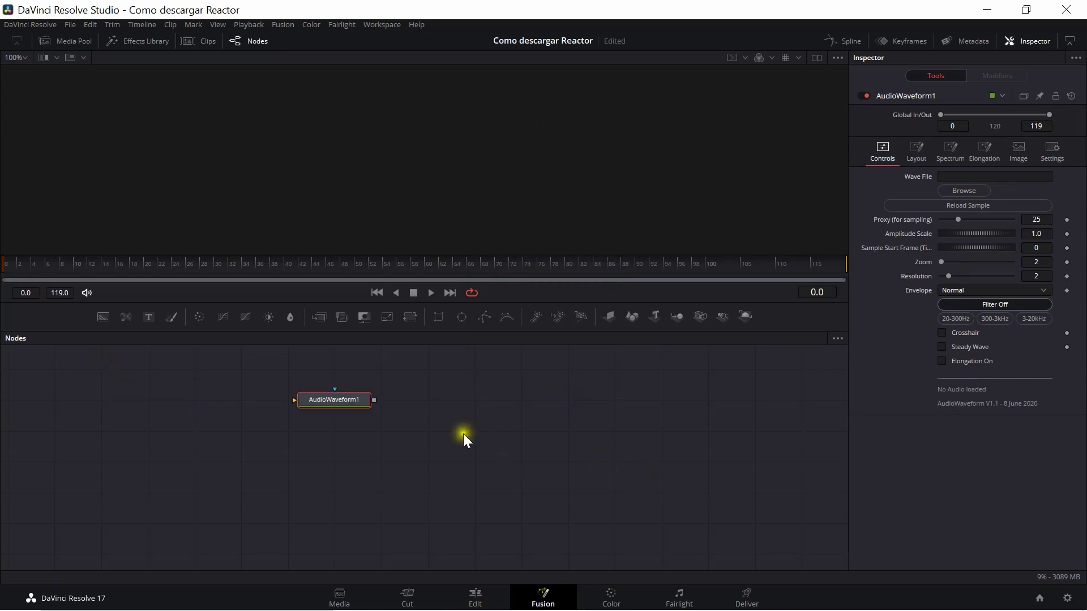
drag(339, 402, 499, 466)
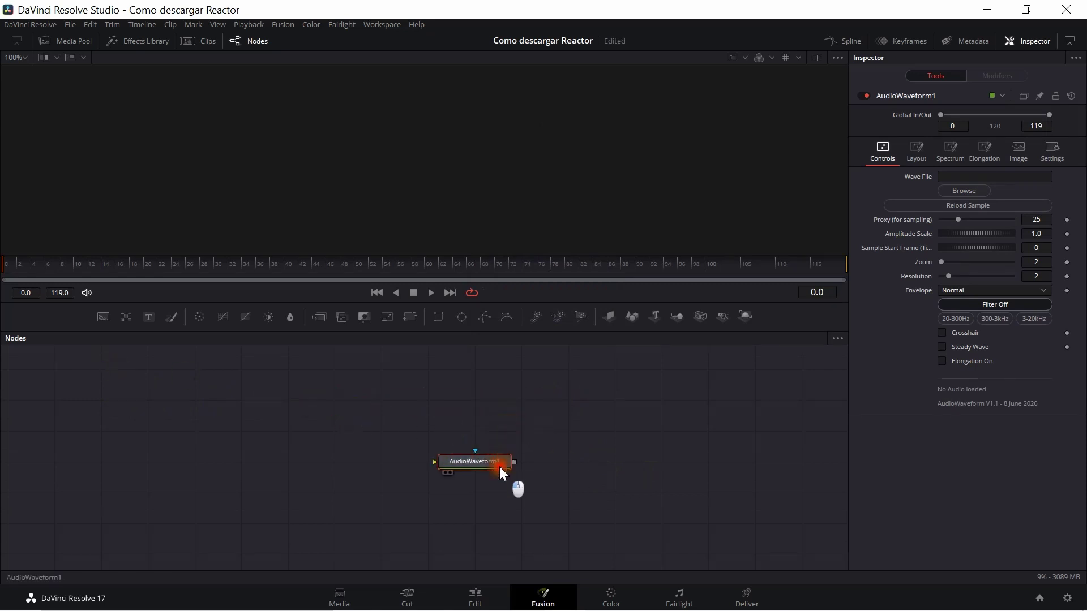
right_click(500, 468)
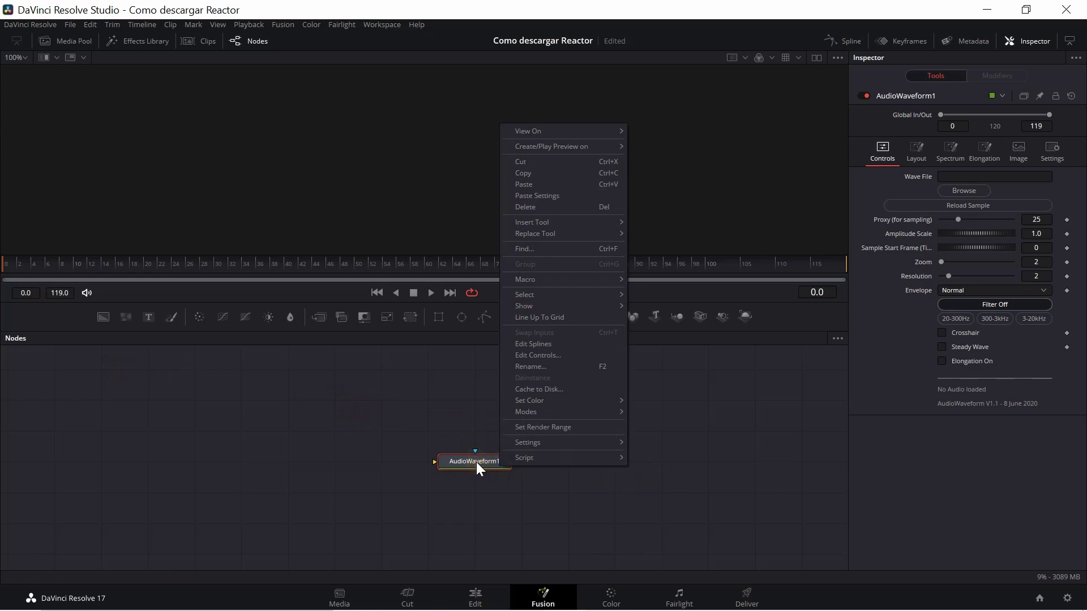
click(477, 462)
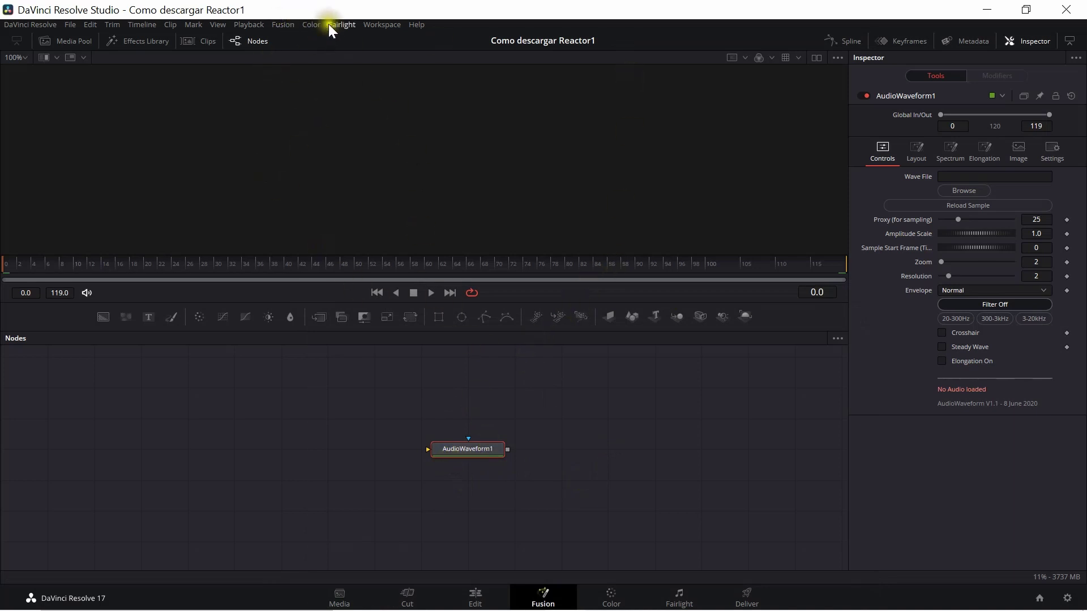
Reopen Reactor from Workspace > Scripts > Reactor > Open Reactor...
click(376, 26)
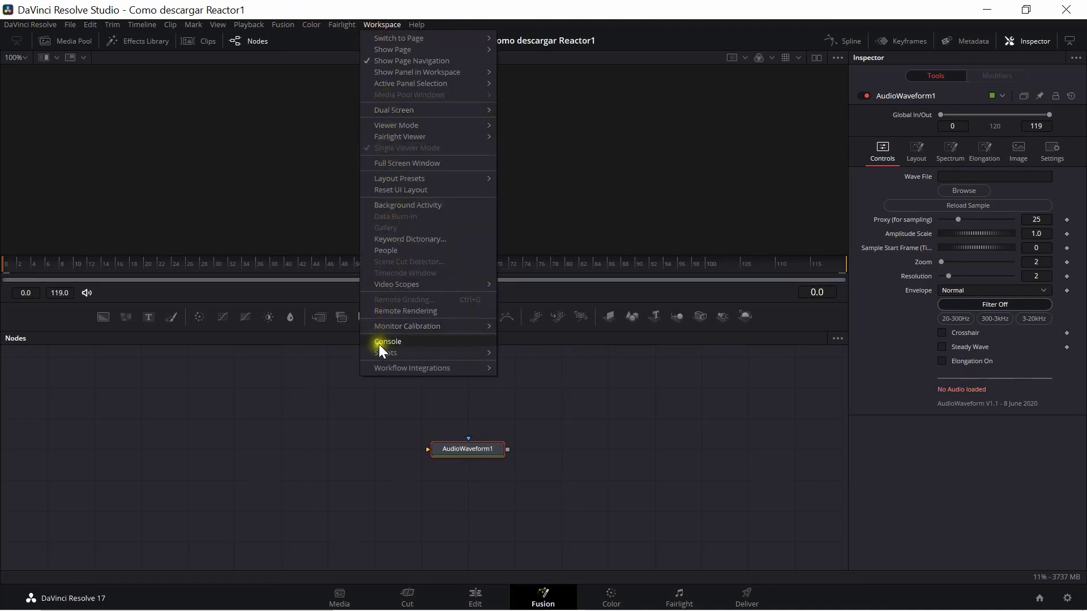
mouse_move(379, 353)
mouse_move(530, 366)
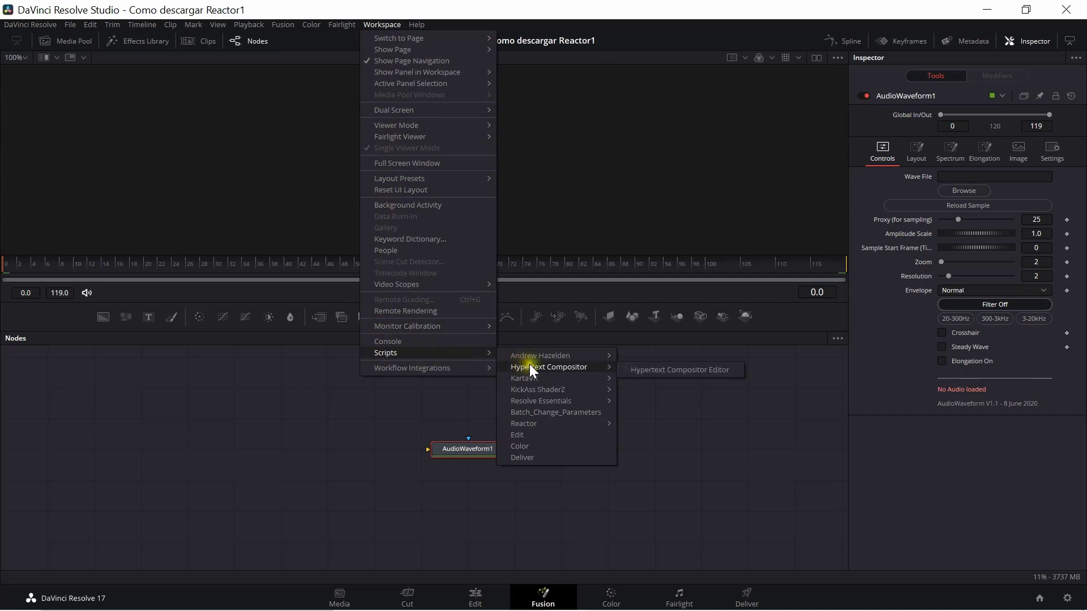
mouse_move(534, 423)
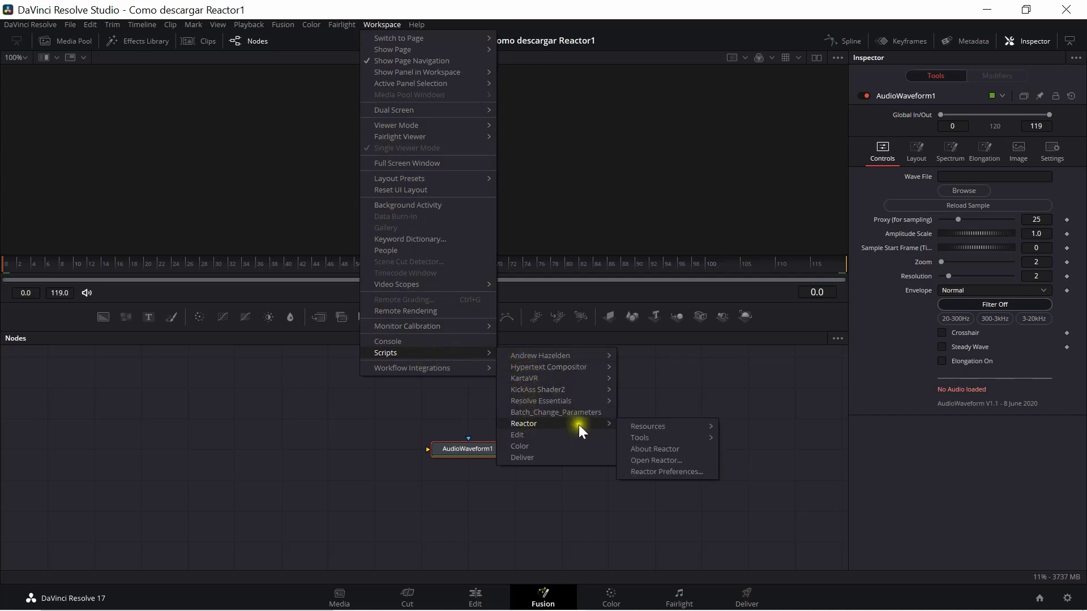
click(665, 459)
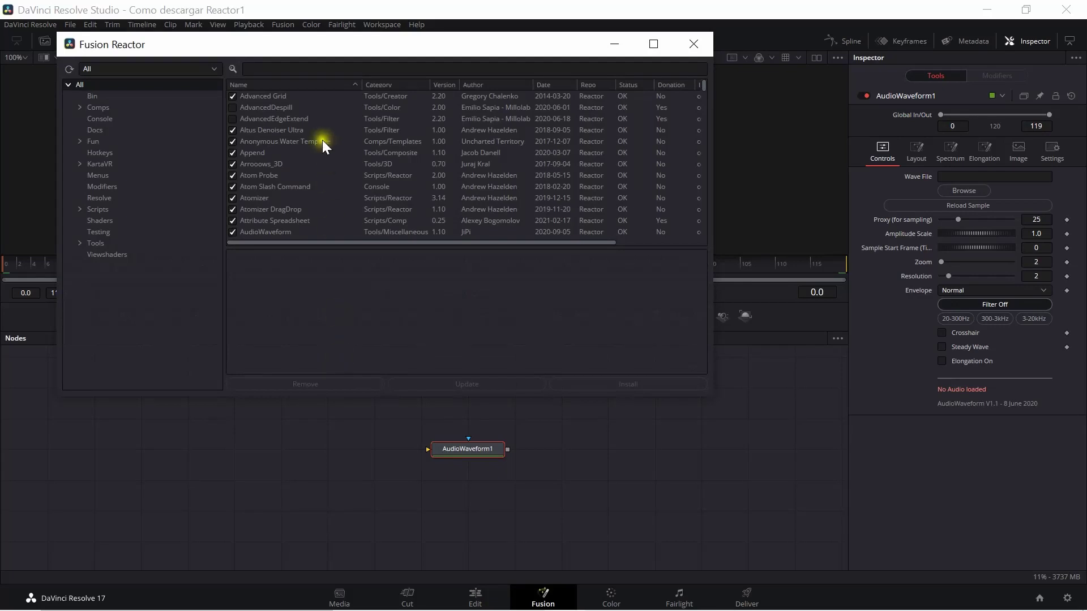
Scroll down through the Reactor package catalogue
scroll(260, 179, down, 3)
scroll(261, 179, down, 3)
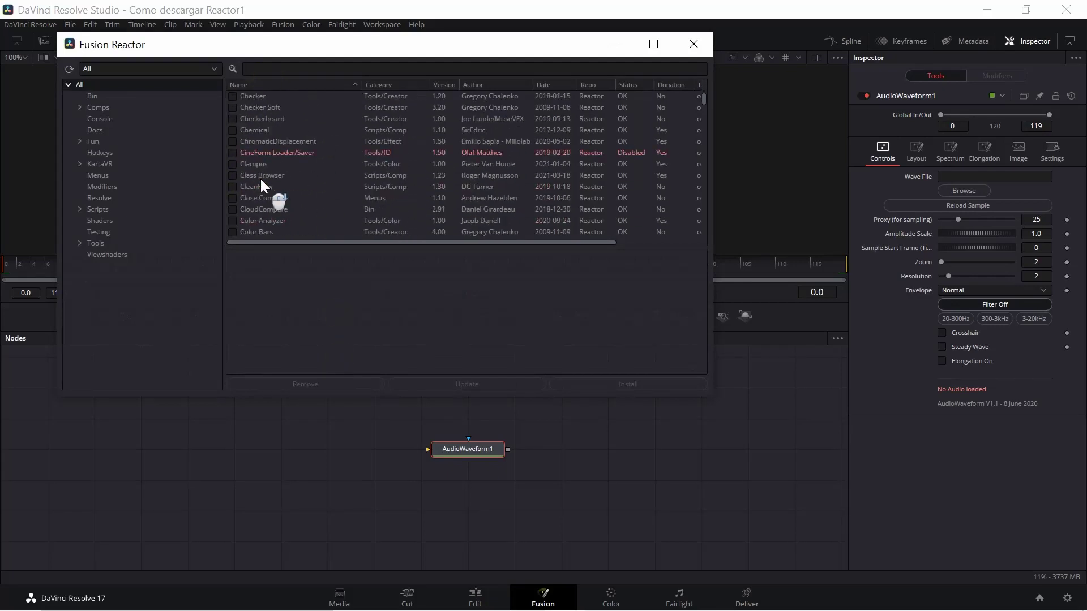
scroll(260, 179, down, 3)
scroll(261, 179, down, 3)
scroll(260, 179, down, 3)
scroll(260, 179, down, 3)
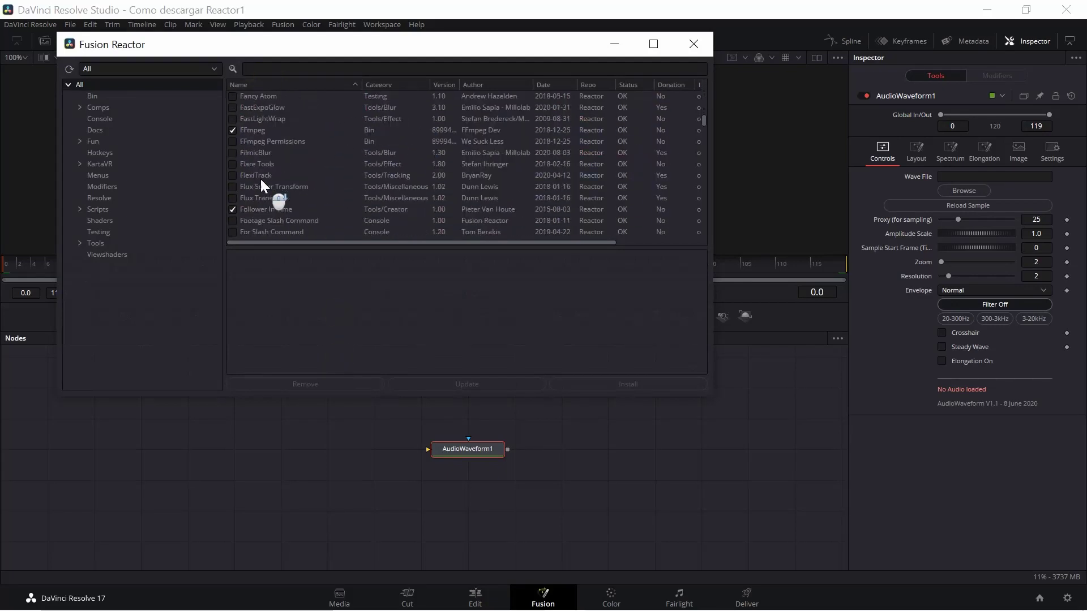
scroll(260, 178, down, 3)
scroll(260, 179, down, 3)
scroll(261, 179, down, 5)
scroll(261, 179, down, 5)
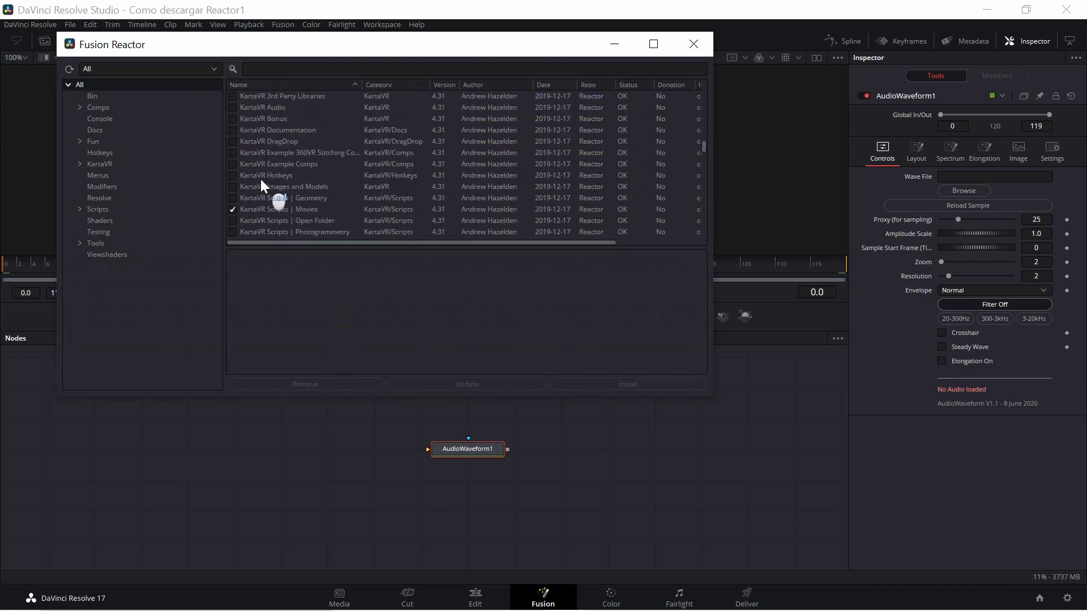